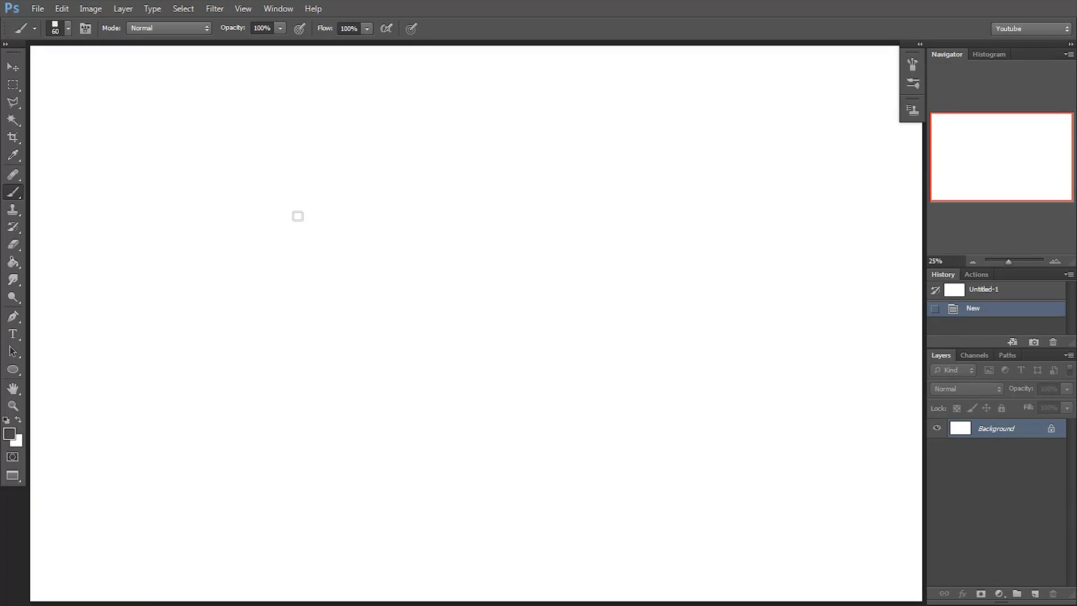
# Choose the 139 px square painting brush and set the foreground colour to black (000000)
pyautogui.rightClick(486, 228)
pyautogui.click(692, 324)
pyautogui.click(443, 303)
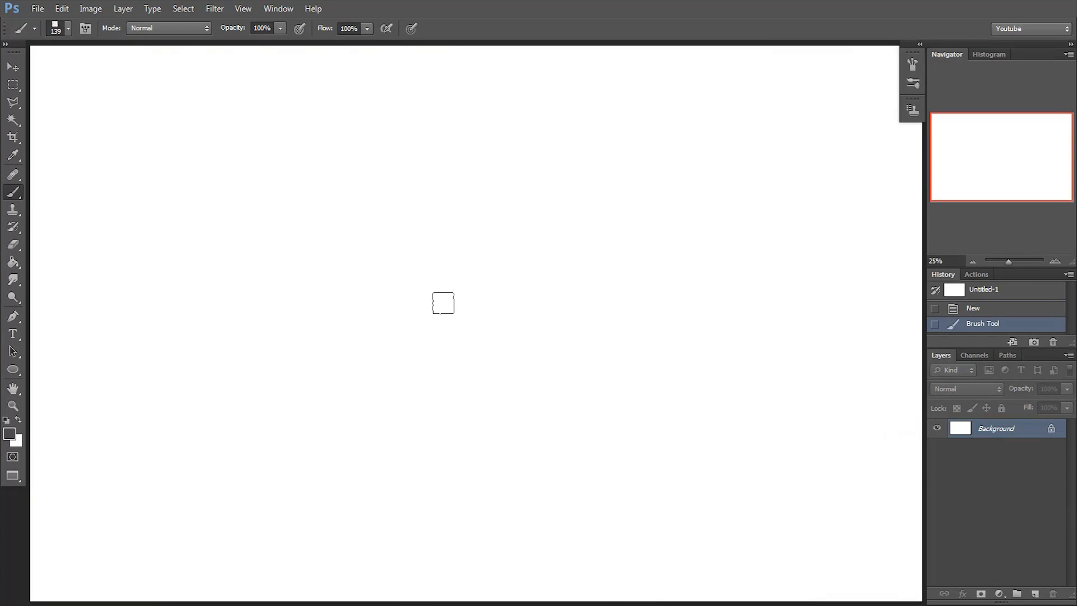
pyautogui.click(10, 432)
pyautogui.click(682, 562)
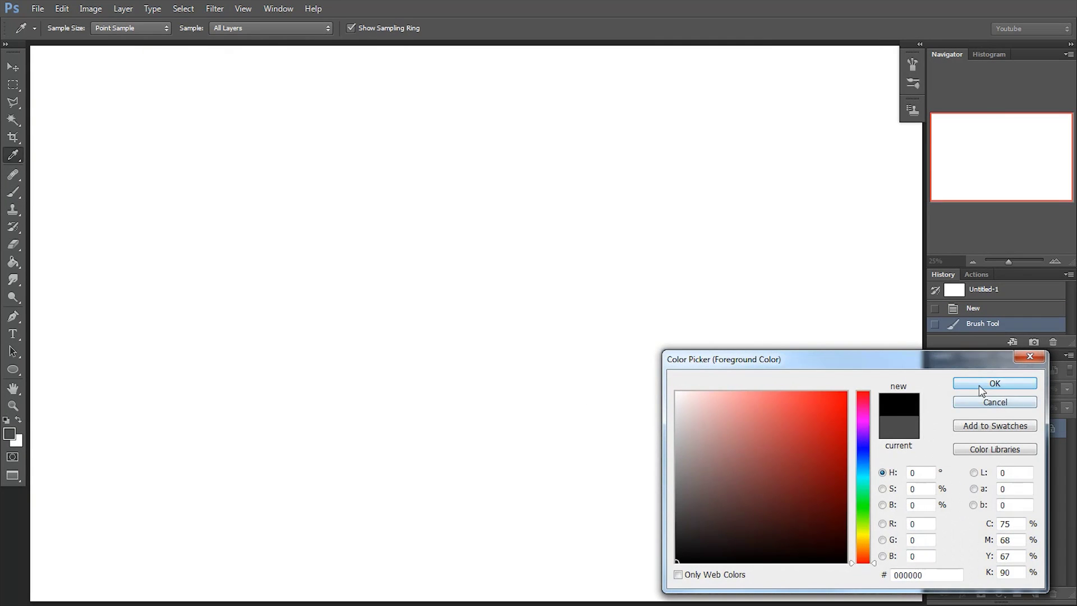
pyautogui.click(984, 386)
# Stamp one textured black square in the canvas centre with the brush enlarged to 1400 px, and undo the stamp
pyautogui.press(']')
pyautogui.press(']')
pyautogui.press(']')
pyautogui.press(']')
pyautogui.press(']')
pyautogui.press(']')
pyautogui.press(']')
pyautogui.press(']')
pyautogui.press(']')
pyautogui.press(']')
pyautogui.press(']')
pyautogui.press(']')
pyautogui.press(']')
pyautogui.press(']')
pyautogui.click(453, 317)
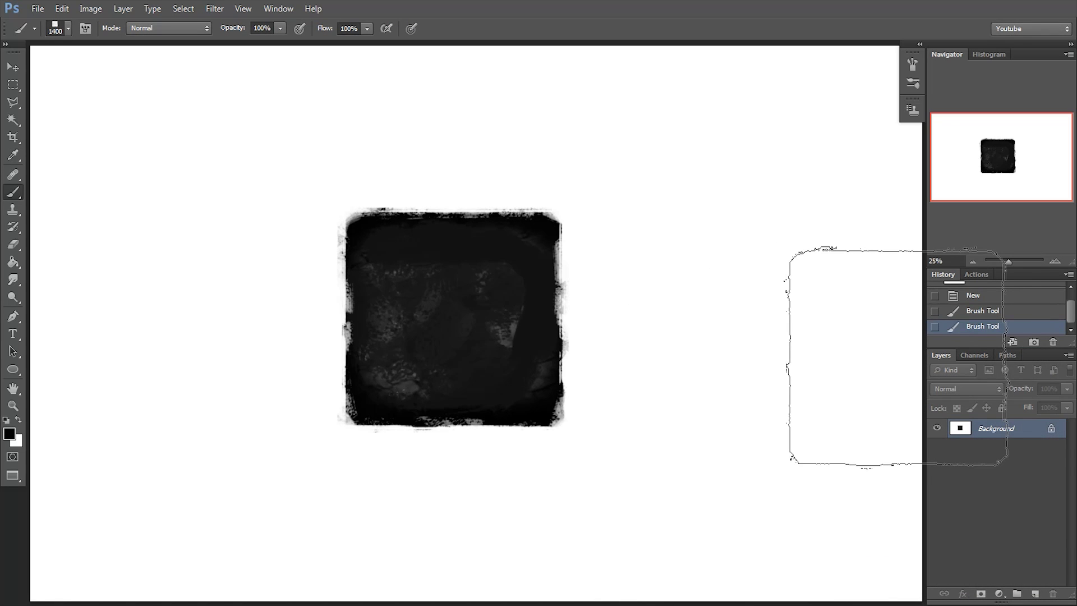
pyautogui.hotkey('ctrl', 'alt', 'z')
pyautogui.hotkey('ctrl', 'alt', 'z')
# Test the square brush with a thin curved stroke and a broad dark stroke across the canvas centre
pyautogui.press('[')
pyautogui.press('[')
pyautogui.press('[')
pyautogui.press('[')
pyautogui.press('[')
pyautogui.press('[')
pyautogui.press('[')
pyautogui.press('[')
pyautogui.press('[')
pyautogui.press('[')
pyautogui.press('[')
pyautogui.press('[')
pyautogui.press('[')
pyautogui.press('[')
pyautogui.press('[')
pyautogui.press('[')
pyautogui.press('[')
pyautogui.moveTo(290, 370)
pyautogui.mouseDown()
pyautogui.moveTo(483, 251)
pyautogui.moveTo(515, 314)
pyautogui.moveTo(467, 368)
pyautogui.mouseUp()
pyautogui.press(']')
pyautogui.press(']')
pyautogui.press(']')
pyautogui.press(']')
pyautogui.press(']')
pyautogui.press(']')
pyautogui.press(']')
pyautogui.press(']')
pyautogui.press(']')
pyautogui.moveTo(452, 248)
pyautogui.mouseDown()
pyautogui.moveTo(580, 256)
pyautogui.moveTo(599, 305)
pyautogui.mouseUp()
# Paint a narrow zigzag above the broad stroke and dense vertical and horizontal scribbles beside and below it
pyautogui.press('[')
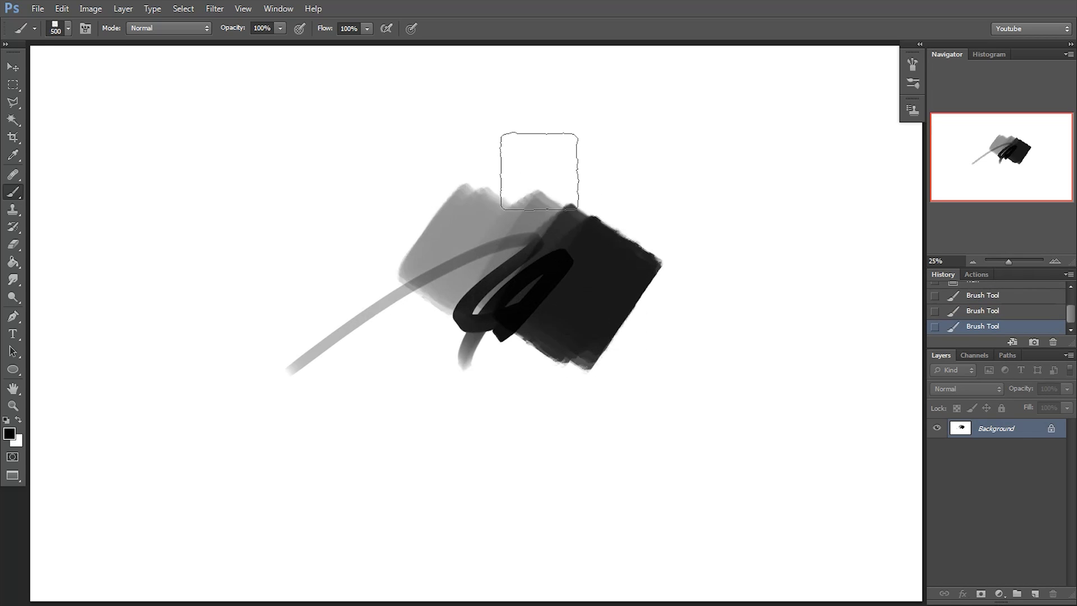
pyautogui.press('[')
pyautogui.press('[')
pyautogui.press('[')
pyautogui.press('[')
pyautogui.press('[')
pyautogui.press('[')
pyautogui.press('[')
pyautogui.press('[')
pyautogui.press('[')
pyautogui.moveTo(365, 133)
pyautogui.mouseDown()
pyautogui.moveTo(373, 325)
pyautogui.moveTo(668, 212)
pyautogui.moveTo(753, 212)
pyautogui.moveTo(775, 255)
pyautogui.moveTo(746, 265)
pyautogui.moveTo(781, 329)
pyautogui.moveTo(842, 348)
pyautogui.moveTo(707, 393)
pyautogui.moveTo(735, 496)
pyautogui.mouseUp()
# Try different brush sizes down to 80 px and undo the scribble below the dark strokes
pyautogui.press(']')
pyautogui.press(']')
pyautogui.press(']')
pyautogui.press(']')
pyautogui.press(']')
pyautogui.press(']')
pyautogui.press('[')
pyautogui.press('[')
pyautogui.press('[')
pyautogui.press('[')
pyautogui.press('[')
pyautogui.press('[')
pyautogui.press('[')
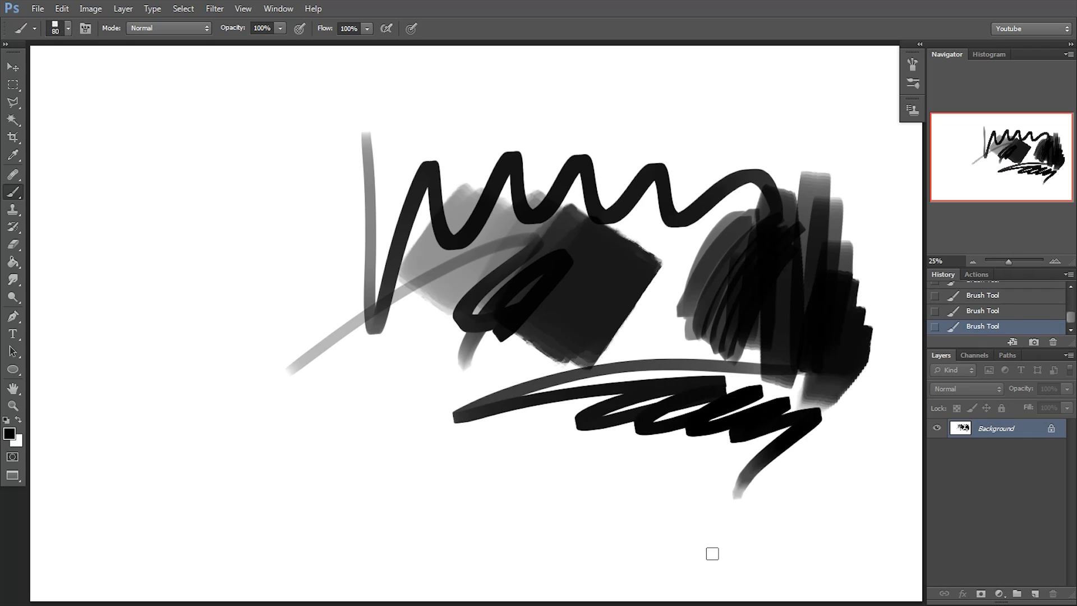
pyautogui.hotkey('ctrl', 'z')
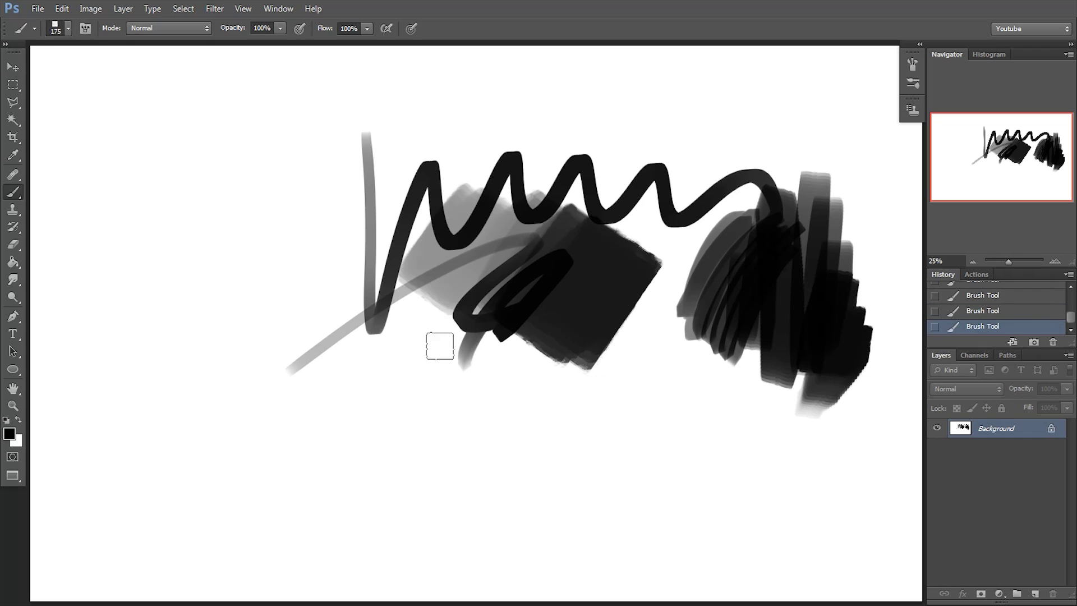
# Paint overlapping black strokes on the canvas's left half and sweep white strokes across the scribbles
pyautogui.press(']')
pyautogui.press(']')
pyautogui.moveTo(440, 346)
pyautogui.mouseDown()
pyautogui.moveTo(493, 353)
pyautogui.moveTo(518, 370)
pyautogui.moveTo(422, 278)
pyautogui.moveTo(397, 275)
pyautogui.moveTo(390, 170)
pyautogui.moveTo(376, 174)
pyautogui.moveTo(349, 330)
pyautogui.moveTo(307, 337)
pyautogui.moveTo(289, 280)
pyautogui.moveTo(268, 294)
pyautogui.moveTo(255, 363)
pyautogui.moveTo(274, 238)
pyautogui.moveTo(294, 358)
pyautogui.moveTo(313, 231)
pyautogui.moveTo(337, 359)
pyautogui.mouseUp()
pyautogui.press(']')
pyautogui.moveTo(256, 314)
pyautogui.mouseDown()
pyautogui.moveTo(627, 342)
pyautogui.moveTo(465, 383)
pyautogui.moveTo(716, 259)
pyautogui.moveTo(665, 260)
pyautogui.moveTo(494, 350)
pyautogui.moveTo(780, 283)
pyautogui.moveTo(800, 250)
pyautogui.moveTo(839, 297)
pyautogui.mouseUp()
# Cover all test strokes with white using the brush enlarged to 1400 px
pyautogui.press(']')
pyautogui.press(']')
pyautogui.press(']')
pyautogui.press(']')
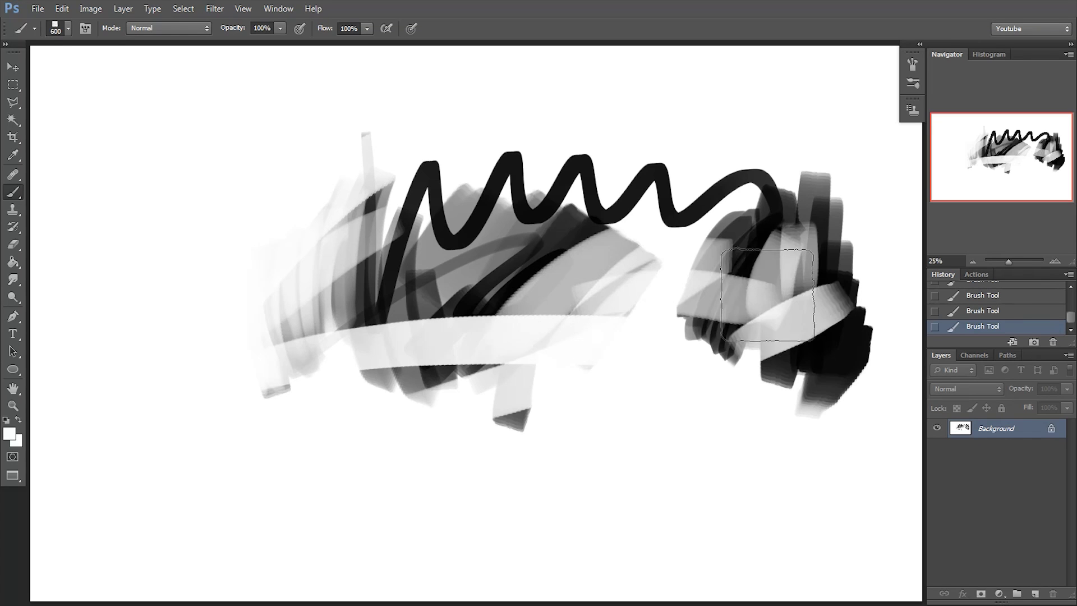
pyautogui.moveTo(775, 317); pyautogui.dragTo(853, 385)
pyautogui.press(']')
pyautogui.press(']')
pyautogui.press(']')
pyautogui.press(']')
pyautogui.press(']')
pyautogui.press(']')
pyautogui.press(']')
pyautogui.moveTo(737, 462)
pyautogui.mouseDown()
pyautogui.moveTo(597, 274)
pyautogui.moveTo(457, 171)
pyautogui.mouseUp()
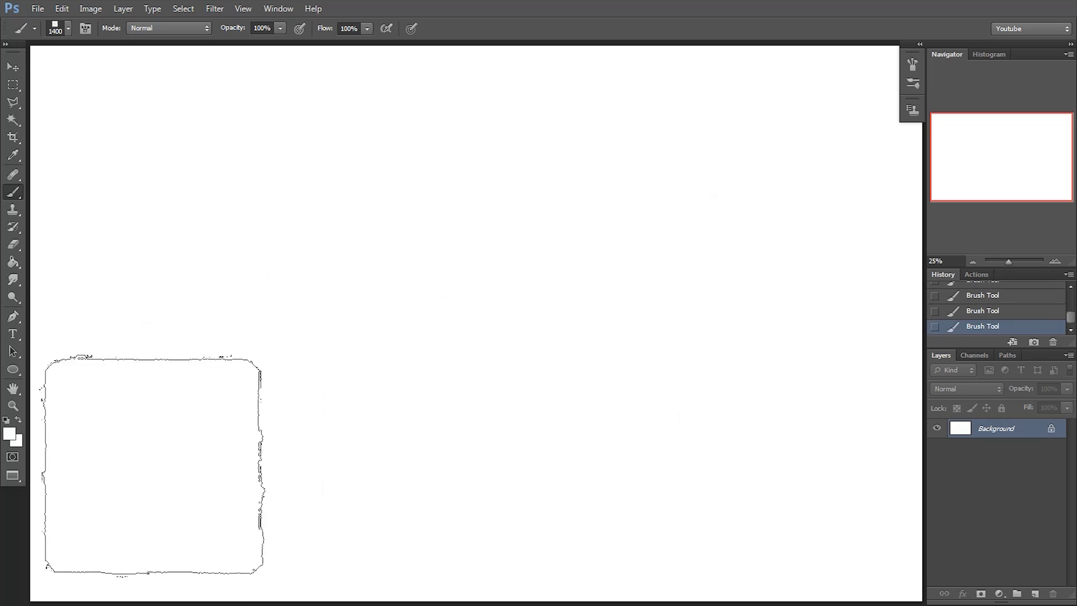
# Draw a solid black square with the Rectangle tool near the canvas centre and shift it slightly upward
pyautogui.moveTo(12, 370); pyautogui.dragTo(110, 368)
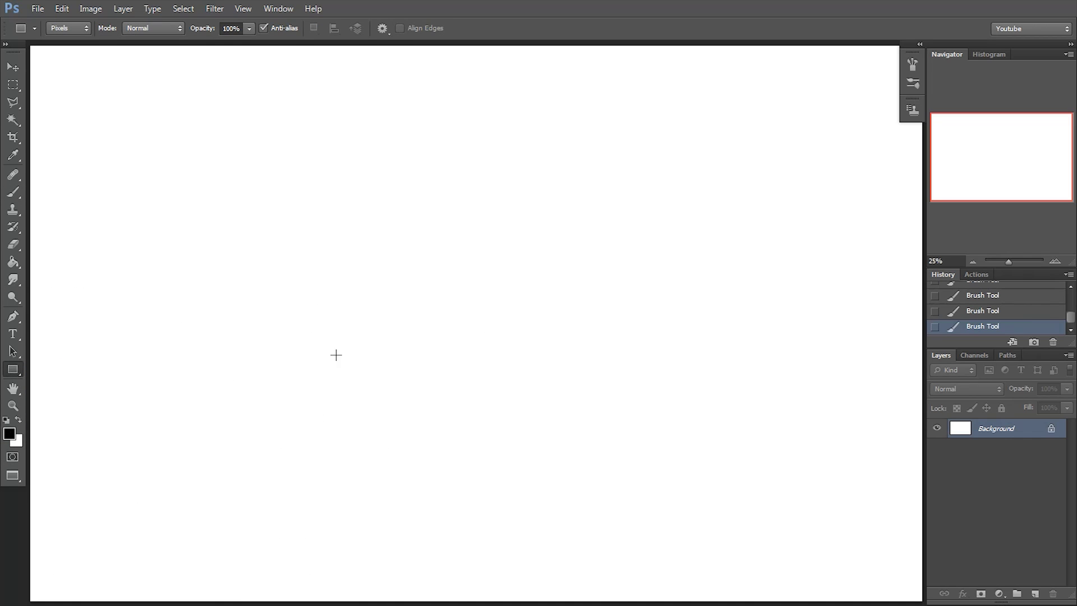
pyautogui.moveTo(347, 211); pyautogui.dragTo(631, 473)
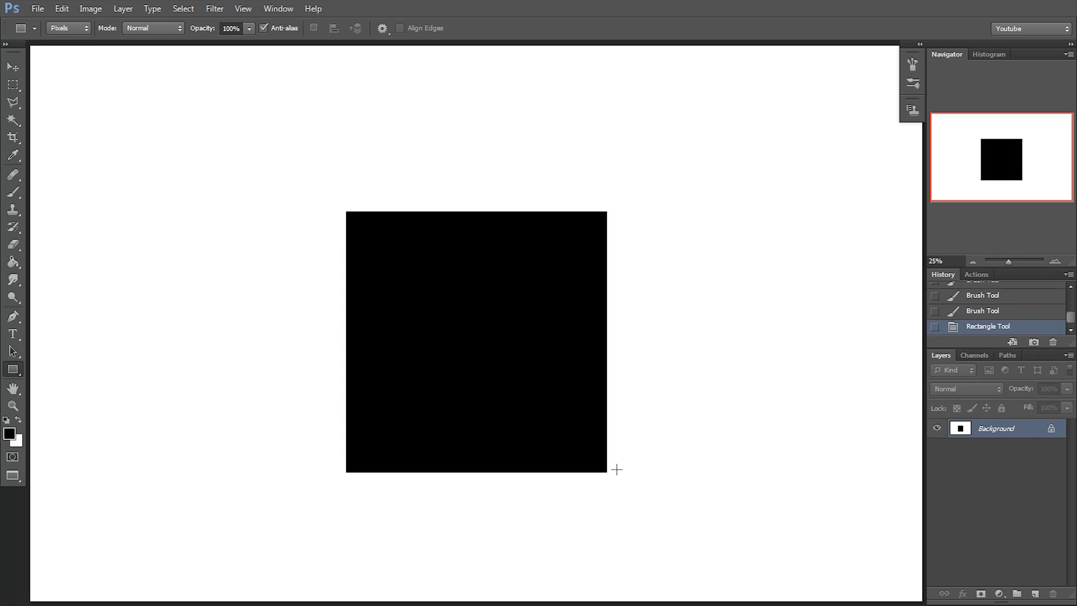
pyautogui.press('b')
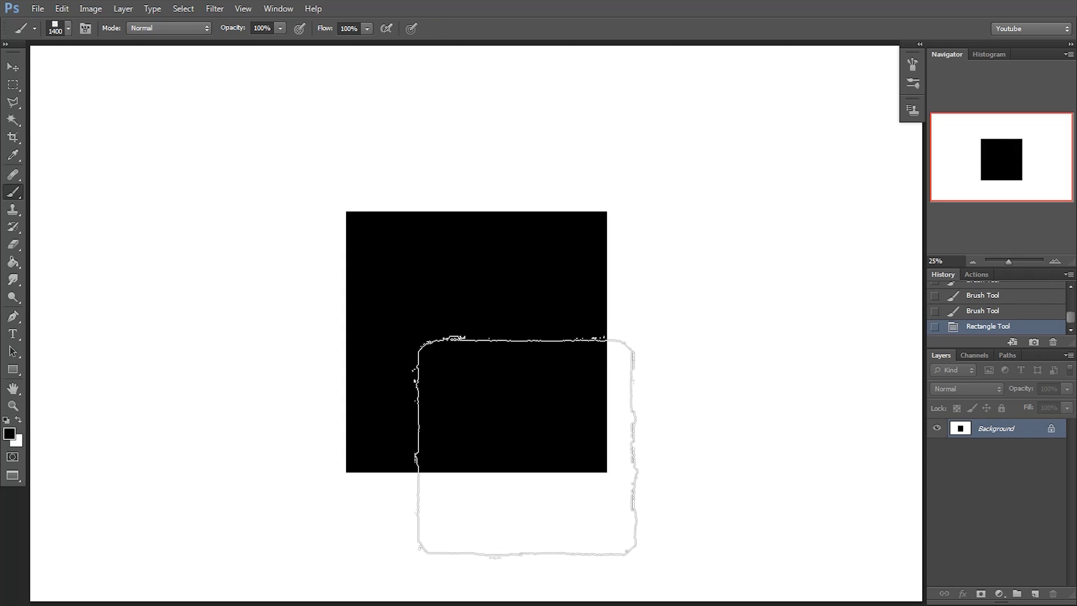
pyautogui.hotkey('ctrl', 'a')
pyautogui.moveTo(531, 429); pyautogui.dragTo(537, 406)
# Choose the 30 px hard round brush and deselect the canvas
pyautogui.rightClick(550, 505)
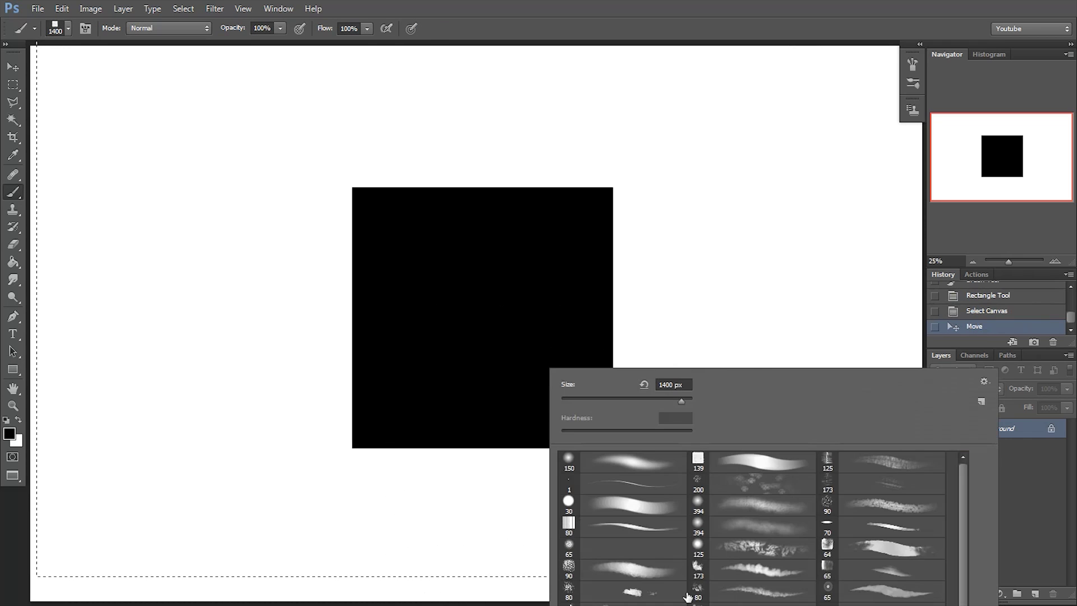
pyautogui.click(633, 507)
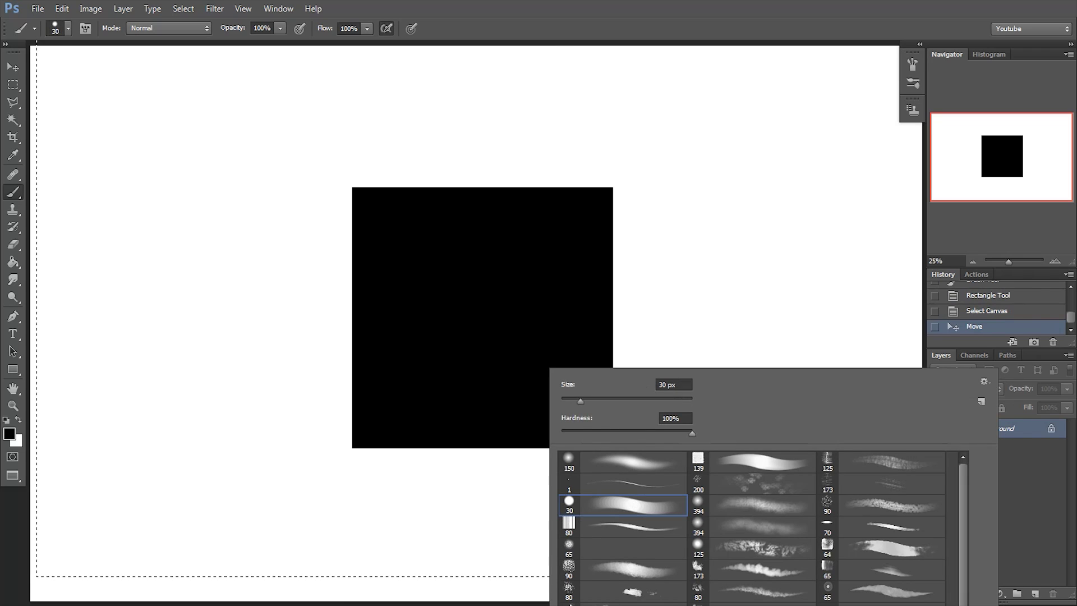
pyautogui.press('Return')
pyautogui.hotkey('ctrl', 'd')
pyautogui.moveTo(654, 432); pyautogui.dragTo(654, 430)
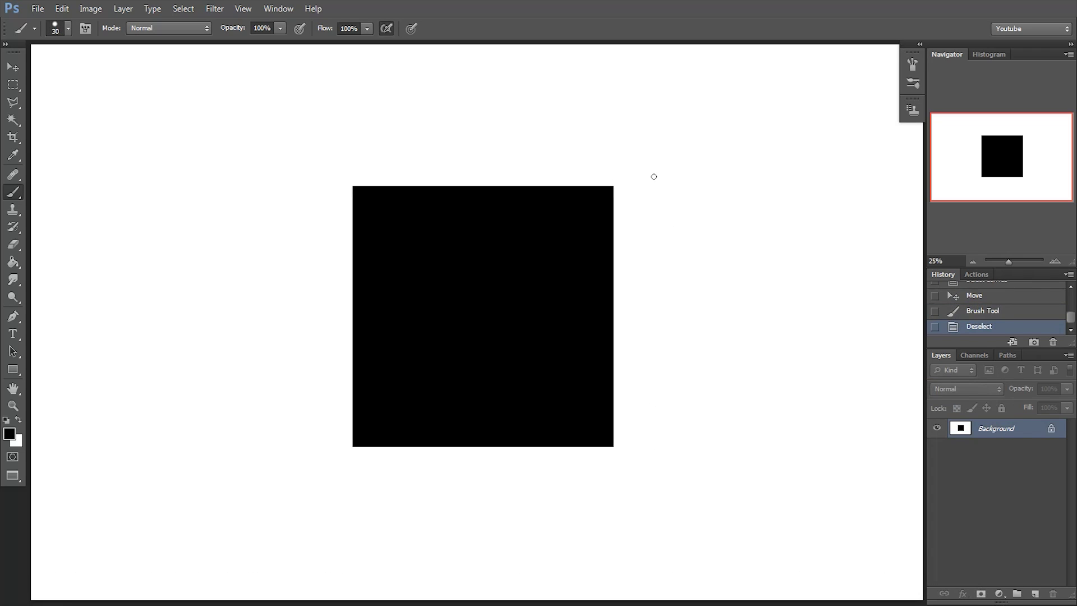
# Roughen and round the black square's four edges and corners with white strokes from a 25 px brush
pyautogui.moveTo(612, 183)
pyautogui.mouseDown()
pyautogui.moveTo(613, 283)
pyautogui.moveTo(613, 184)
pyautogui.moveTo(607, 371)
pyautogui.mouseUp()
pyautogui.hotkey('ctrl', 'alt', 'z')
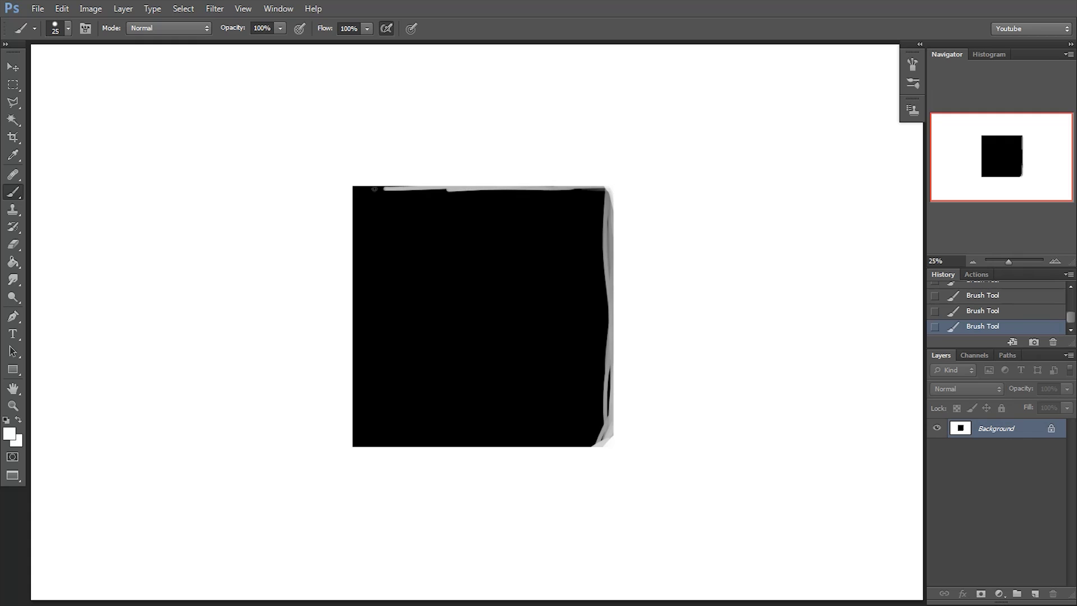
pyautogui.moveTo(596, 190); pyautogui.dragTo(363, 197)
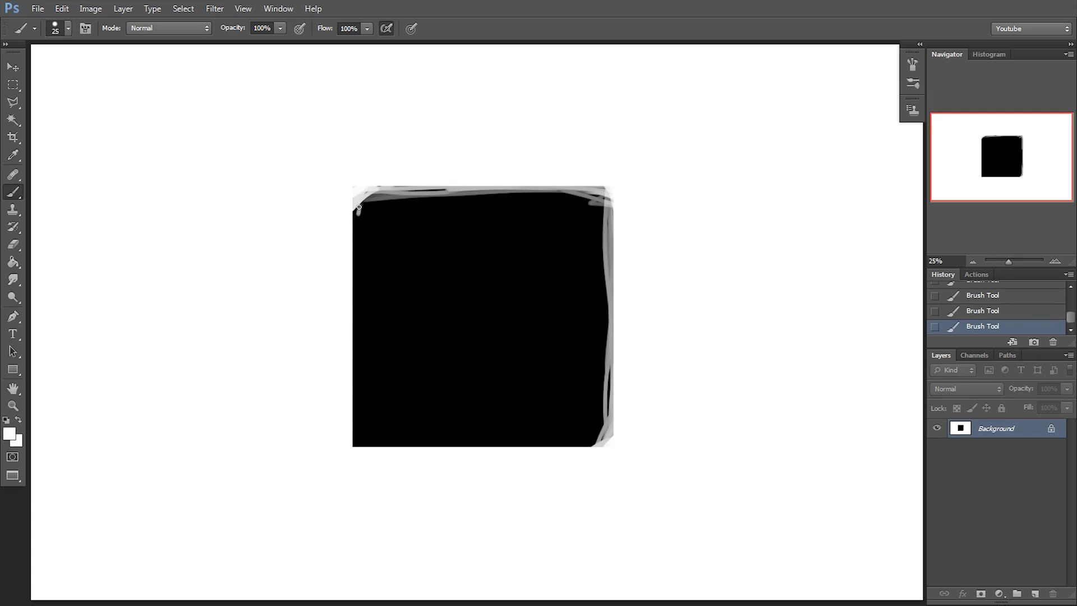
pyautogui.moveTo(352, 381)
pyautogui.mouseDown()
pyautogui.moveTo(354, 446)
pyautogui.moveTo(361, 325)
pyautogui.mouseUp()
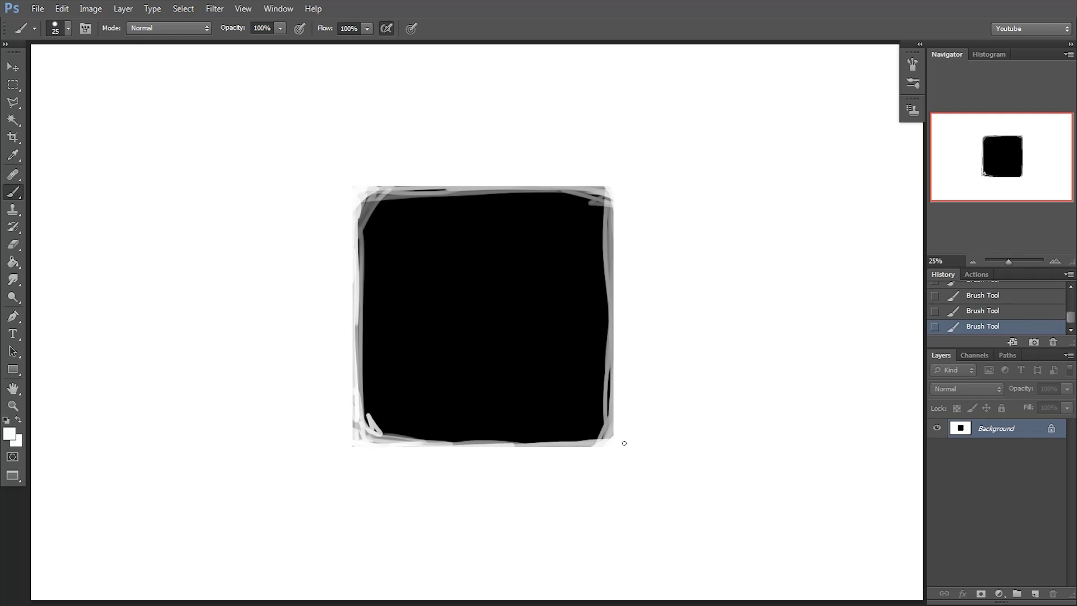
# Dab faint white spots along the square's inner edges at 200 px and near its upper-left corner at 400 px
pyautogui.press(']')
pyautogui.press(']')
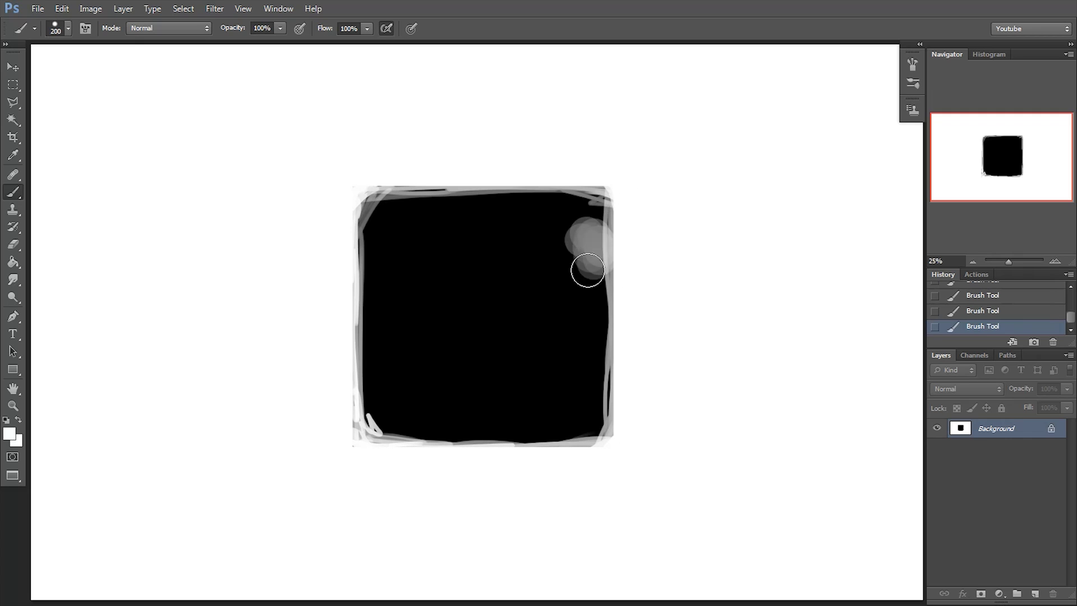
pyautogui.moveTo(606, 202)
pyautogui.mouseDown()
pyautogui.moveTo(613, 406)
pyautogui.moveTo(617, 327)
pyautogui.moveTo(624, 395)
pyautogui.moveTo(558, 442)
pyautogui.moveTo(464, 450)
pyautogui.moveTo(359, 421)
pyautogui.moveTo(373, 213)
pyautogui.moveTo(476, 193)
pyautogui.moveTo(617, 230)
pyautogui.mouseUp()
pyautogui.press(']')
pyautogui.press(']')
pyautogui.press(']')
pyautogui.moveTo(408, 254); pyautogui.dragTo(458, 220)
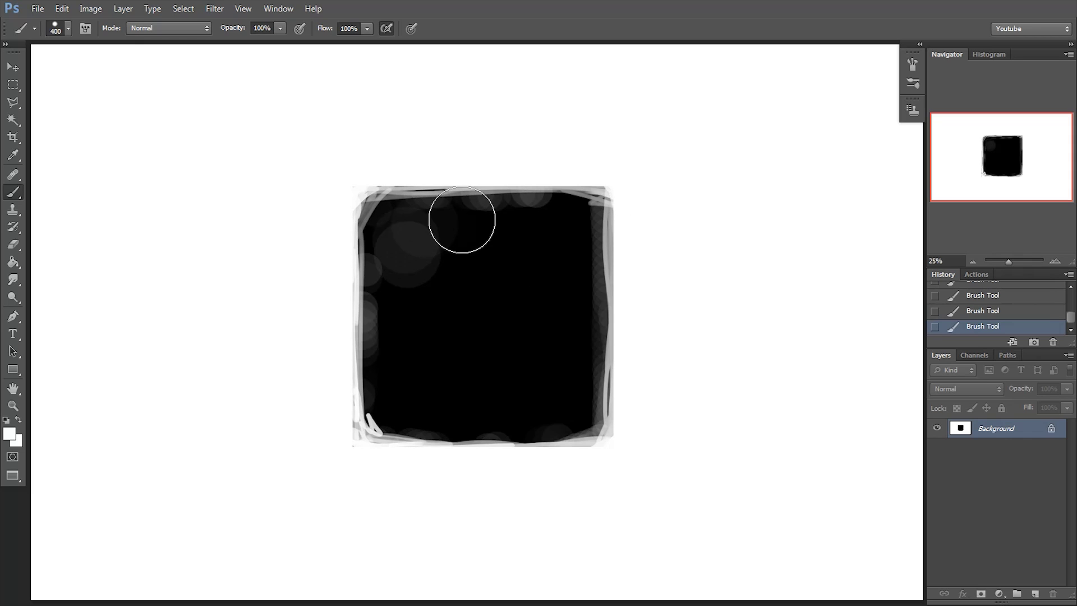
# Add large overlapping translucent grey circles inside the square, two of them across its lower half
pyautogui.press('[')
pyautogui.moveTo(528, 233); pyautogui.dragTo(549, 257)
pyautogui.moveTo(510, 304); pyautogui.dragTo(533, 313)
pyautogui.press(']')
pyautogui.press(']')
pyautogui.press(']')
pyautogui.moveTo(424, 378); pyautogui.dragTo(442, 361)
pyautogui.press('[')
pyautogui.moveTo(534, 372); pyautogui.dragTo(544, 352)
# Sample black from the square's interior and dab smaller dark tones over the large grey circles to break them up
pyautogui.keyDown('alt'); pyautogui.click(456, 283); pyautogui.keyUp('alt')
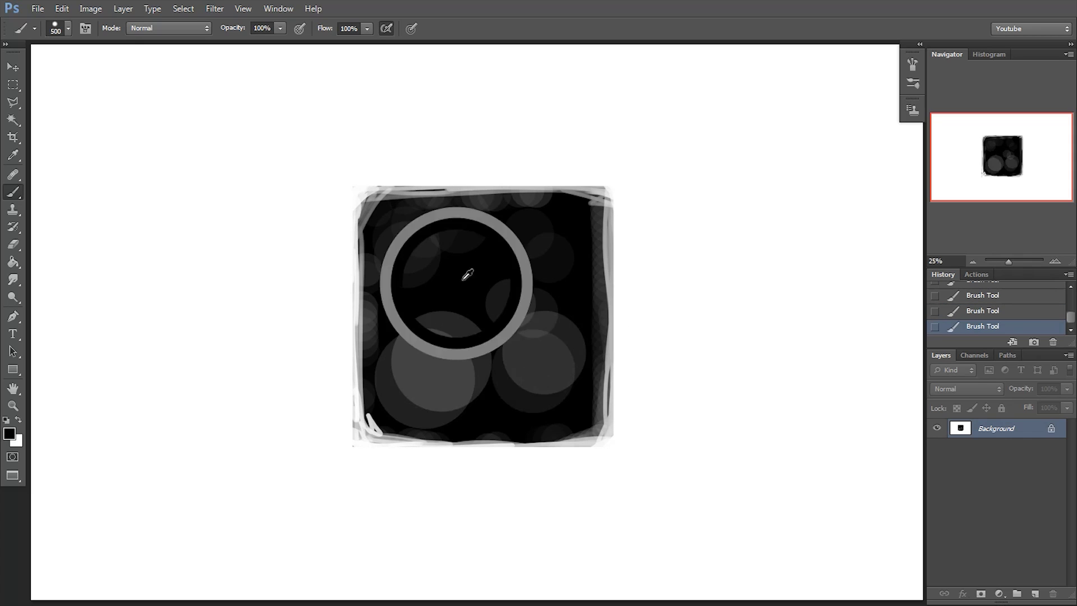
pyautogui.press('[')
pyautogui.press('[')
pyautogui.press('[')
pyautogui.moveTo(406, 337)
pyautogui.mouseDown()
pyautogui.moveTo(420, 384)
pyautogui.moveTo(444, 336)
pyautogui.moveTo(455, 411)
pyautogui.moveTo(479, 334)
pyautogui.moveTo(534, 350)
pyautogui.moveTo(522, 253)
pyautogui.moveTo(390, 246)
pyautogui.moveTo(500, 232)
pyautogui.moveTo(430, 291)
pyautogui.moveTo(485, 344)
pyautogui.moveTo(432, 358)
pyautogui.moveTo(429, 312)
pyautogui.moveTo(537, 279)
pyautogui.moveTo(561, 289)
pyautogui.moveTo(571, 345)
pyautogui.moveTo(545, 241)
pyautogui.moveTo(533, 232)
pyautogui.moveTo(453, 248)
pyautogui.moveTo(563, 278)
pyautogui.mouseUp()
pyautogui.click(566, 388)
pyautogui.click(575, 411)
pyautogui.click(536, 415)
pyautogui.click(458, 395)
pyautogui.click(398, 238)
# Dab small grey circles near the square's upper-right corner with a 175 px brush
pyautogui.press('[')
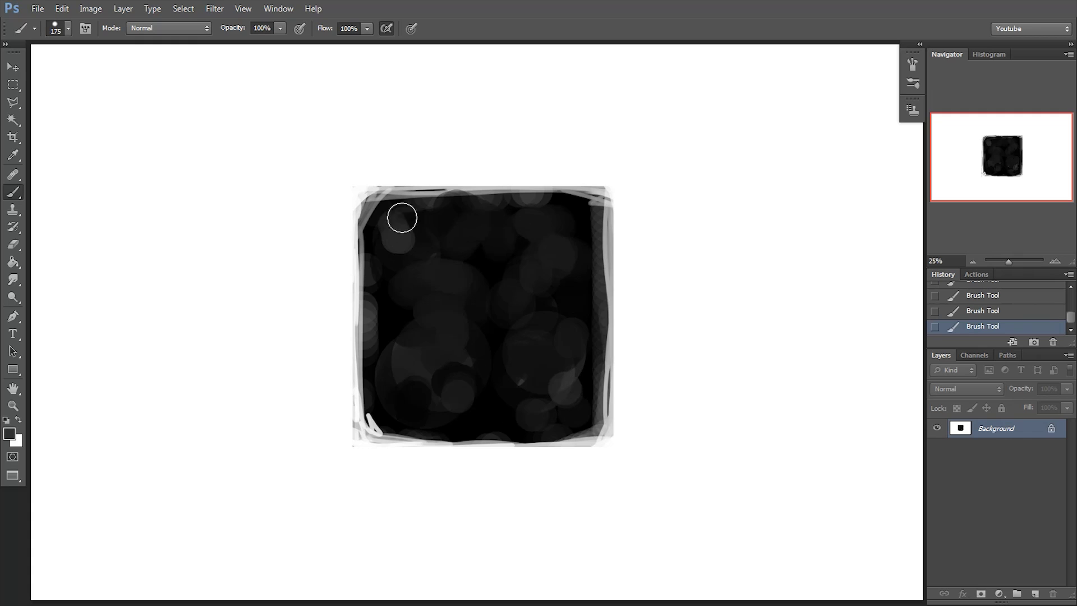
pyautogui.click(564, 211)
pyautogui.click(575, 258)
pyautogui.click(582, 207)
pyautogui.click(579, 233)
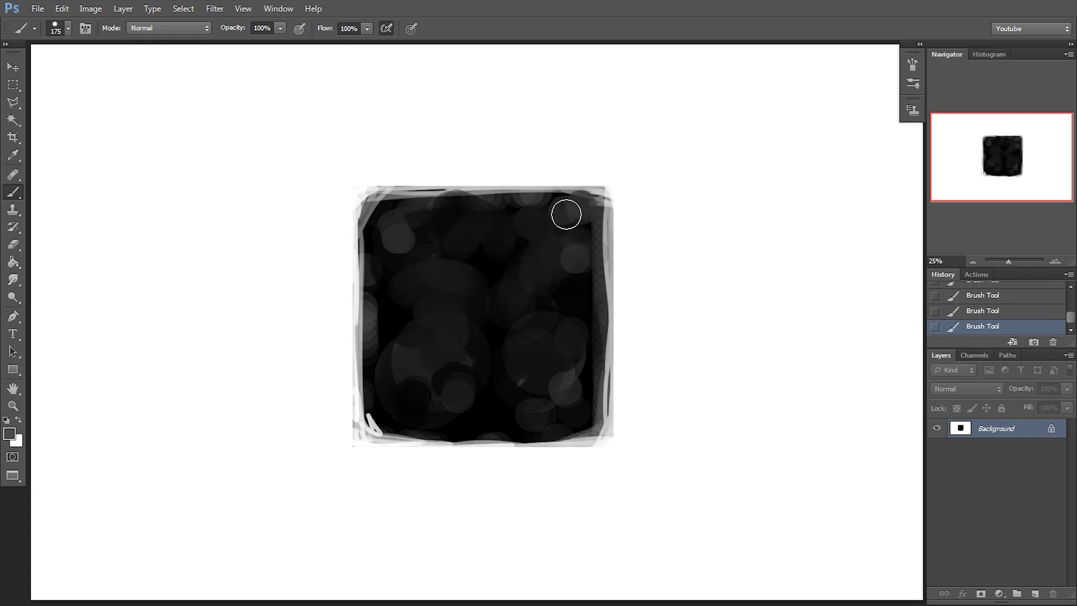
# Sample a near-black tone and darken the light spots near the square's upper-right corner at 250 px
pyautogui.keyDown('alt'); pyautogui.click(506, 207); pyautogui.keyUp('alt')
pyautogui.press(']')
pyautogui.press(']')
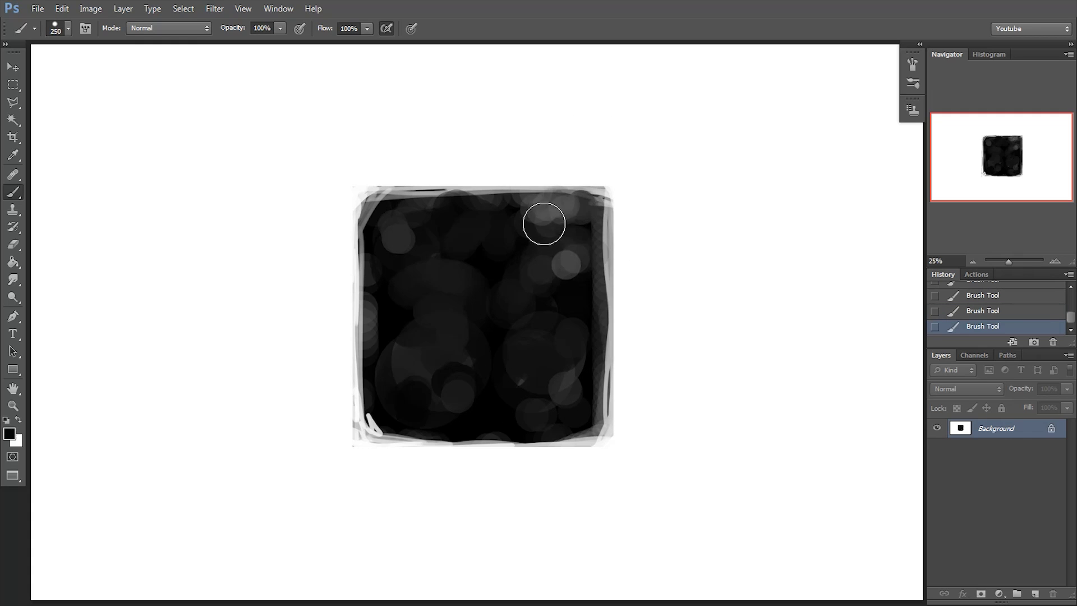
pyautogui.click(561, 230)
pyautogui.click(542, 244)
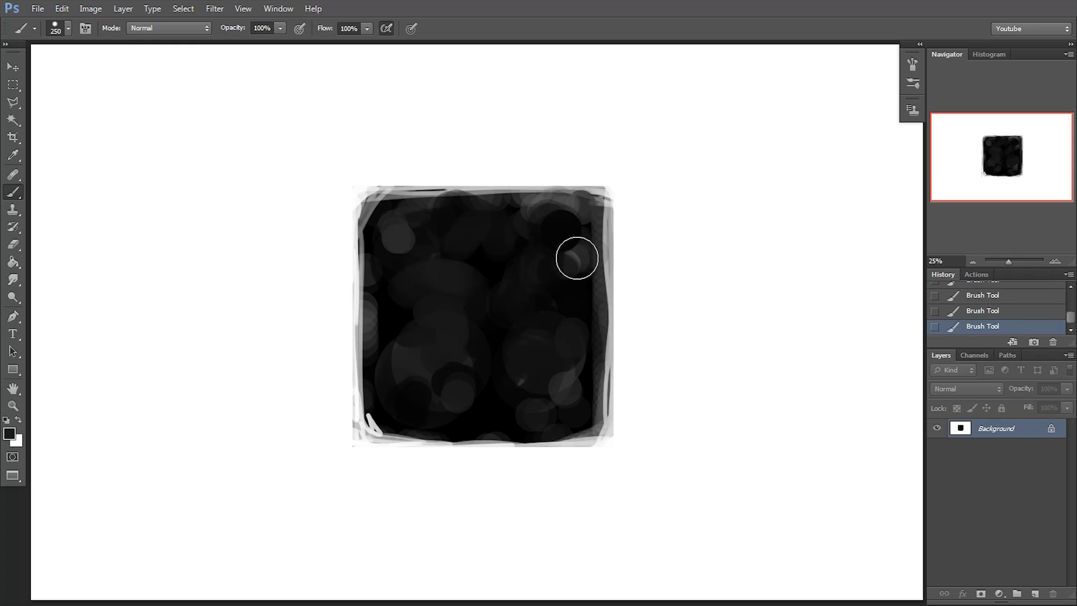
# Sample a grey tone and dab it over the white marks in the square's lower-left corner at 200 px
pyautogui.press('[')
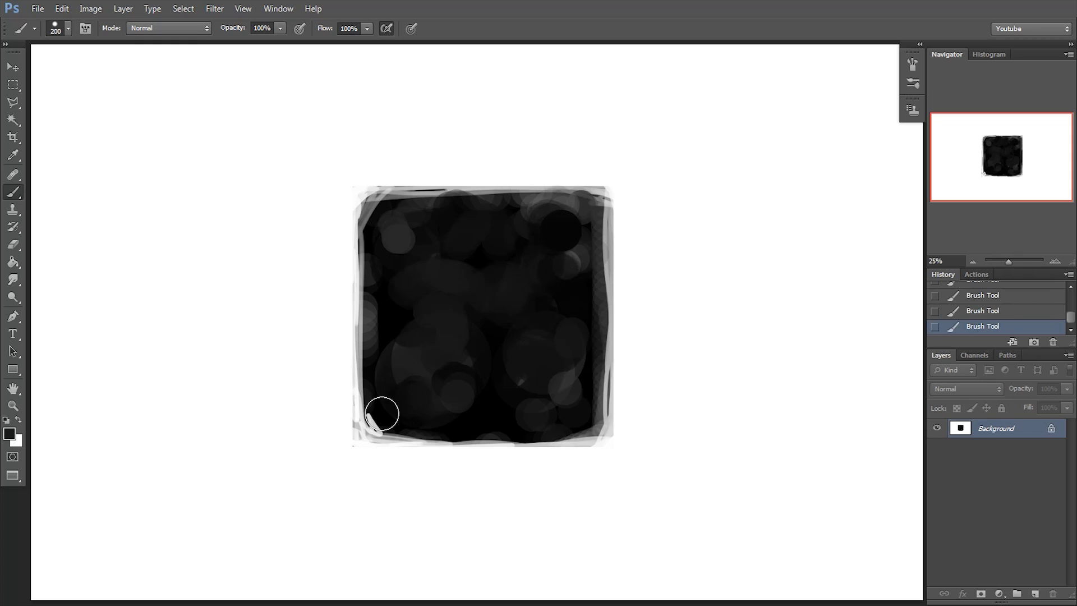
pyautogui.keyDown('alt'); pyautogui.click(385, 437); pyautogui.keyUp('alt')
pyautogui.click(368, 419)
pyautogui.click(392, 419)
pyautogui.click(385, 395)
# Sample a tone near the lower-left corner and blend dabs from there toward the square's centre
pyautogui.keyDown('alt'); pyautogui.click(395, 401); pyautogui.keyUp('alt')
pyautogui.moveTo(409, 409)
pyautogui.mouseDown()
pyautogui.moveTo(454, 377)
pyautogui.moveTo(479, 343)
pyautogui.moveTo(549, 313)
pyautogui.mouseUp()
pyautogui.press(']')
pyautogui.moveTo(396, 362); pyautogui.dragTo(423, 375)
pyautogui.click(417, 414)
# Touch up the lower-left corner with a sampled grey and fade the square's bottom edge with white at 250 px
pyautogui.press('[')
pyautogui.keyDown('alt'); pyautogui.click(385, 427); pyautogui.keyUp('alt')
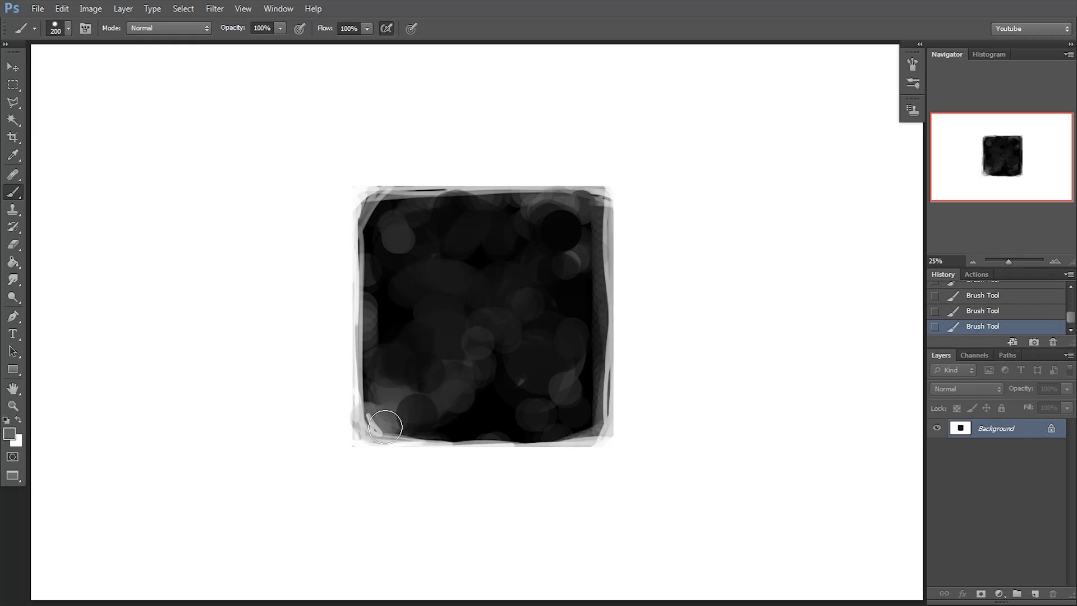
pyautogui.press(']')
pyautogui.press(']')
pyautogui.moveTo(612, 429)
pyautogui.mouseDown()
pyautogui.moveTo(519, 452)
pyautogui.moveTo(572, 449)
pyautogui.mouseUp()
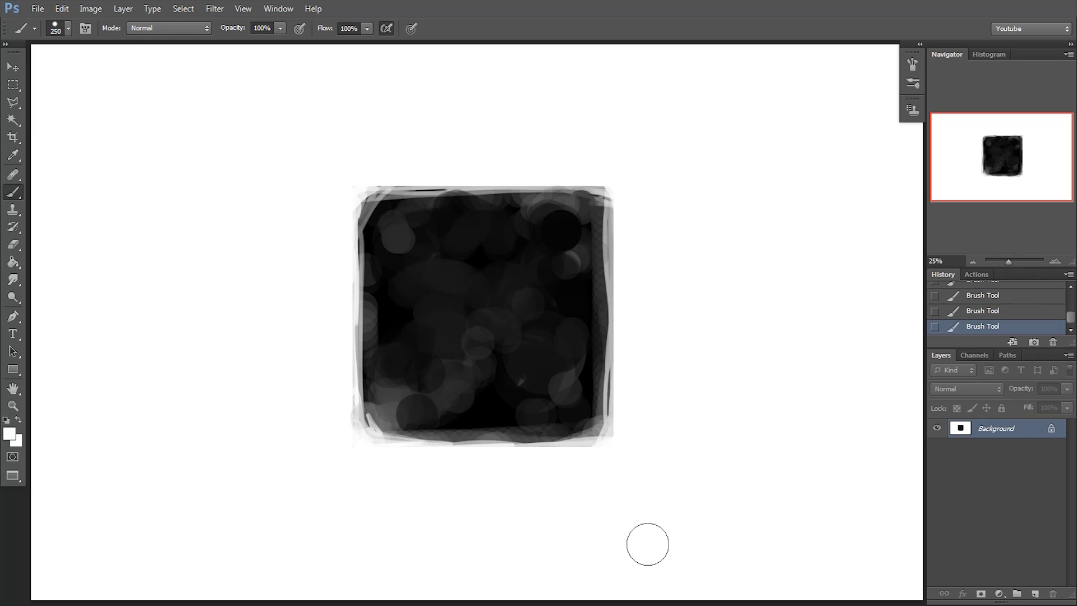
# Crop the canvas on all sides to a roughly square area around the painted black square
pyautogui.click(13, 137)
pyautogui.moveTo(31, 314); pyautogui.dragTo(142, 320)
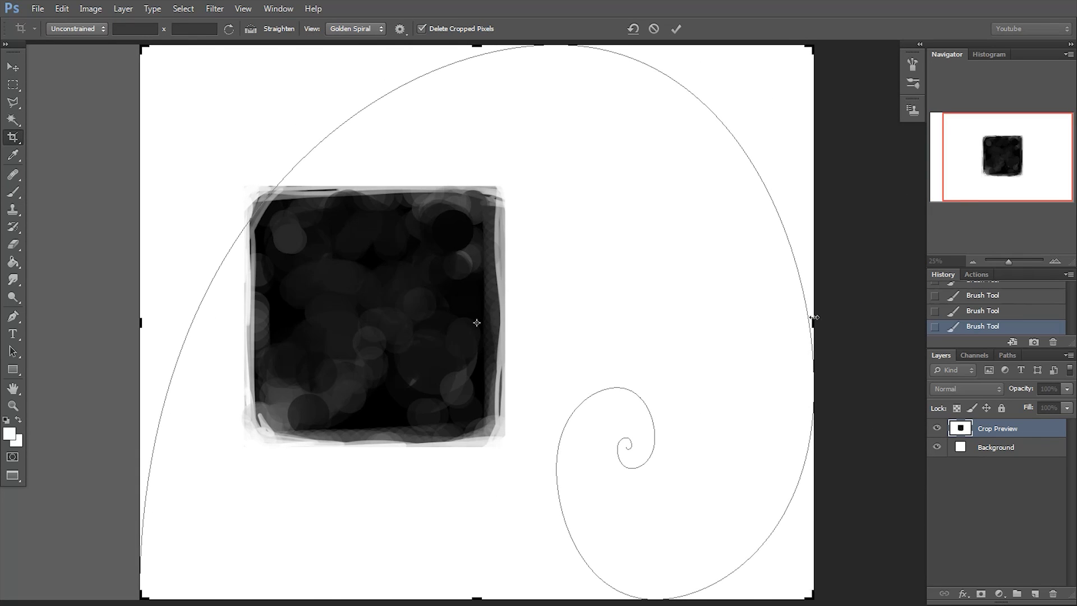
pyautogui.moveTo(815, 317); pyautogui.dragTo(712, 332)
pyautogui.moveTo(478, 597); pyautogui.dragTo(482, 566)
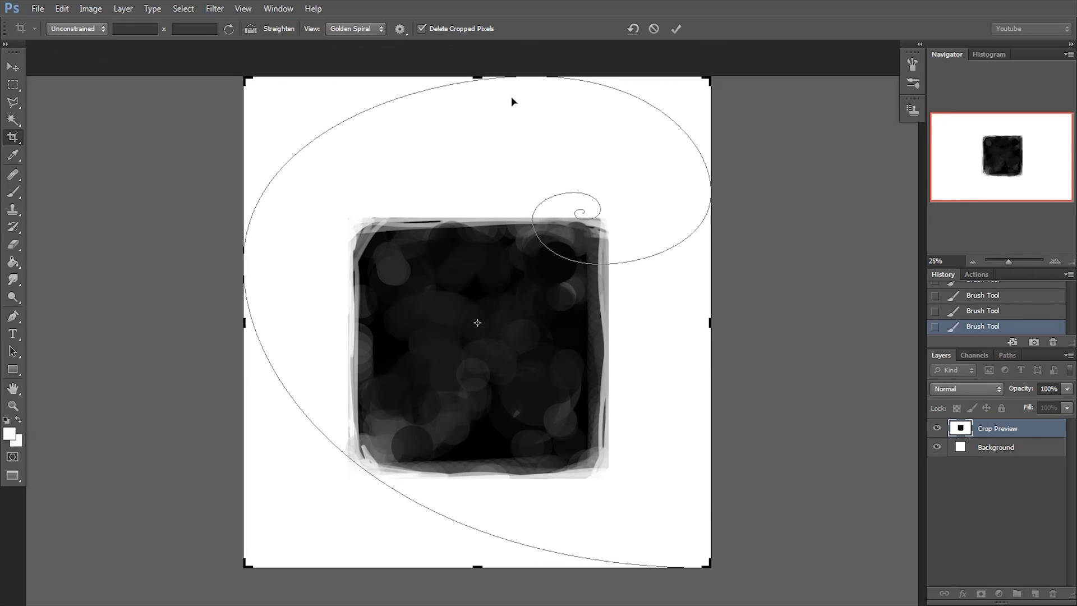
pyautogui.moveTo(478, 77); pyautogui.dragTo(483, 98)
pyautogui.moveTo(244, 322); pyautogui.dragTo(248, 327)
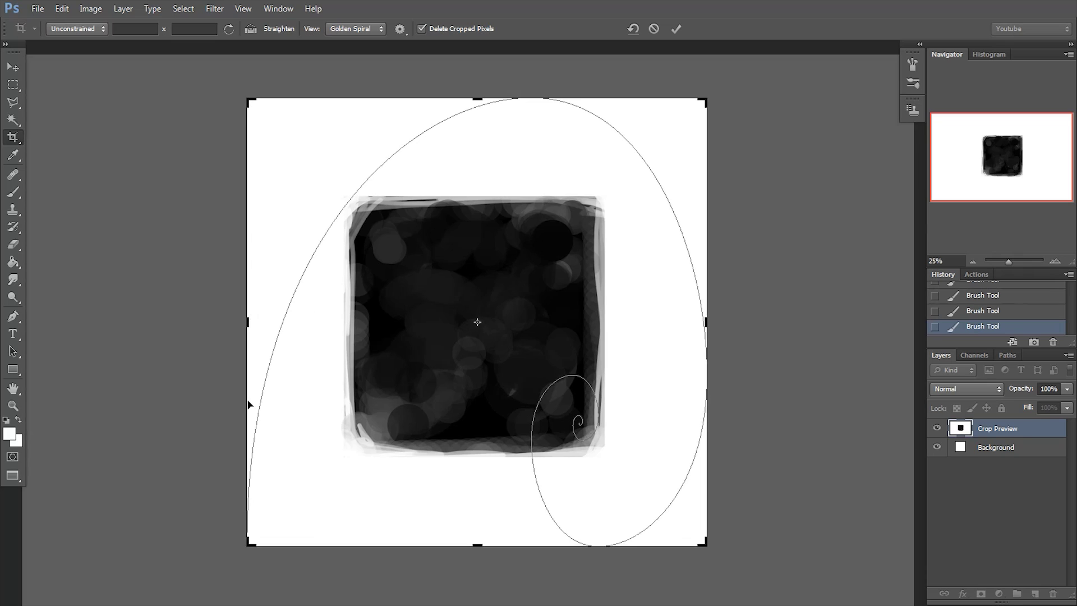
pyautogui.press('Return')
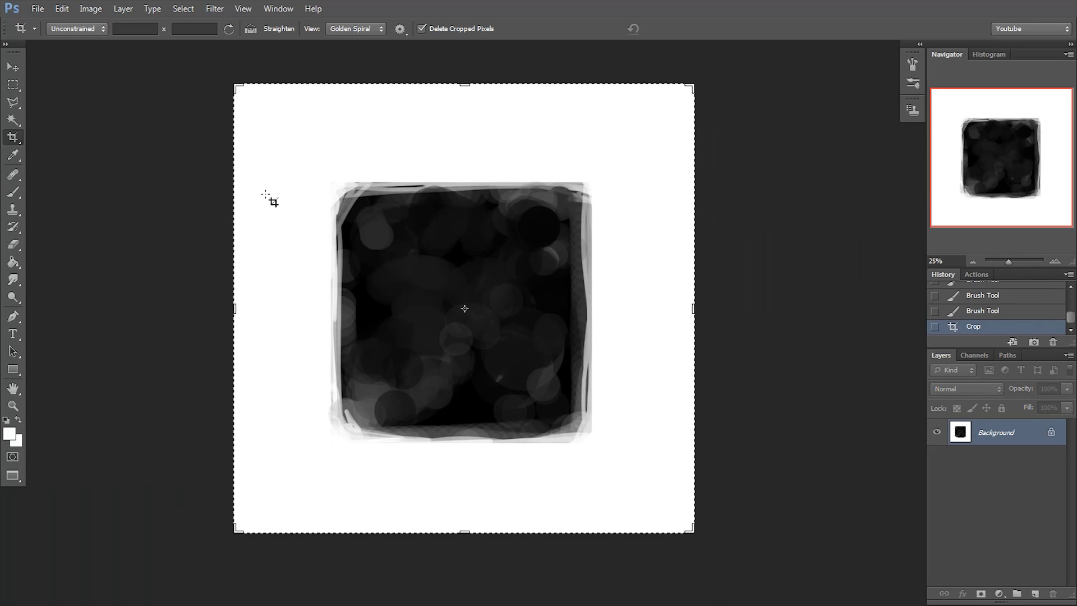
# Define the cropped square image as a brush preset named "Square"
pyautogui.click(62, 9)
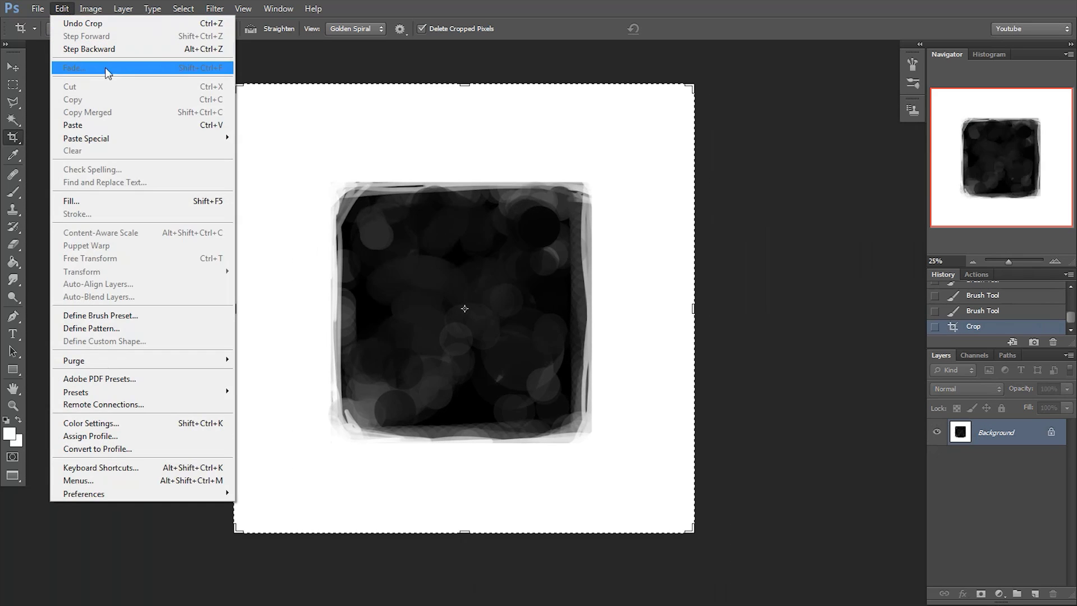
pyautogui.click(155, 318)
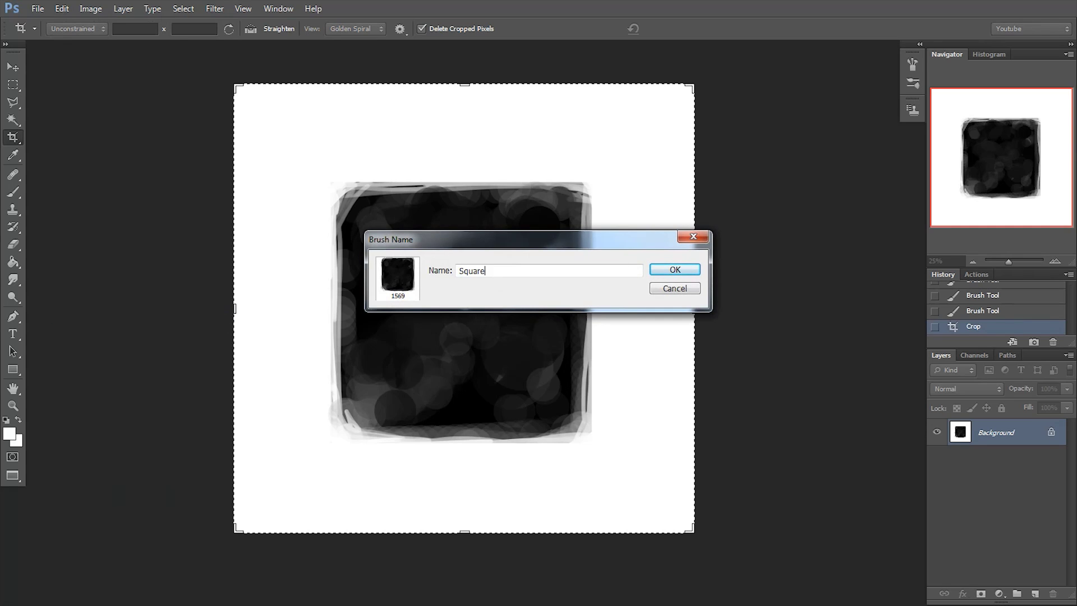
pyautogui.click(668, 269)
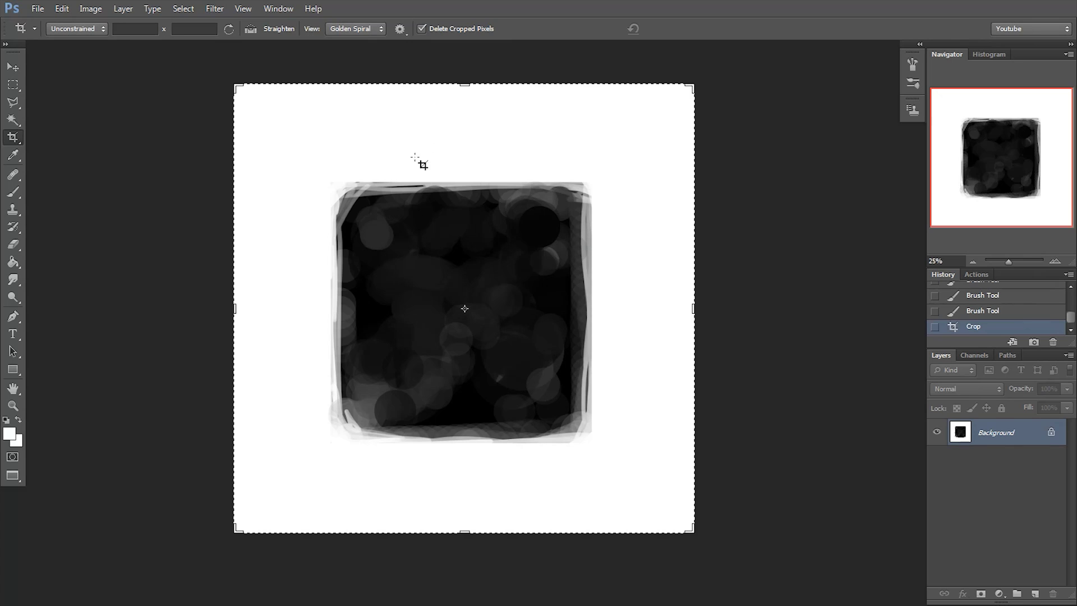
# Paint over the whole black square with white at 900 px to clear the canvas
pyautogui.press('b')
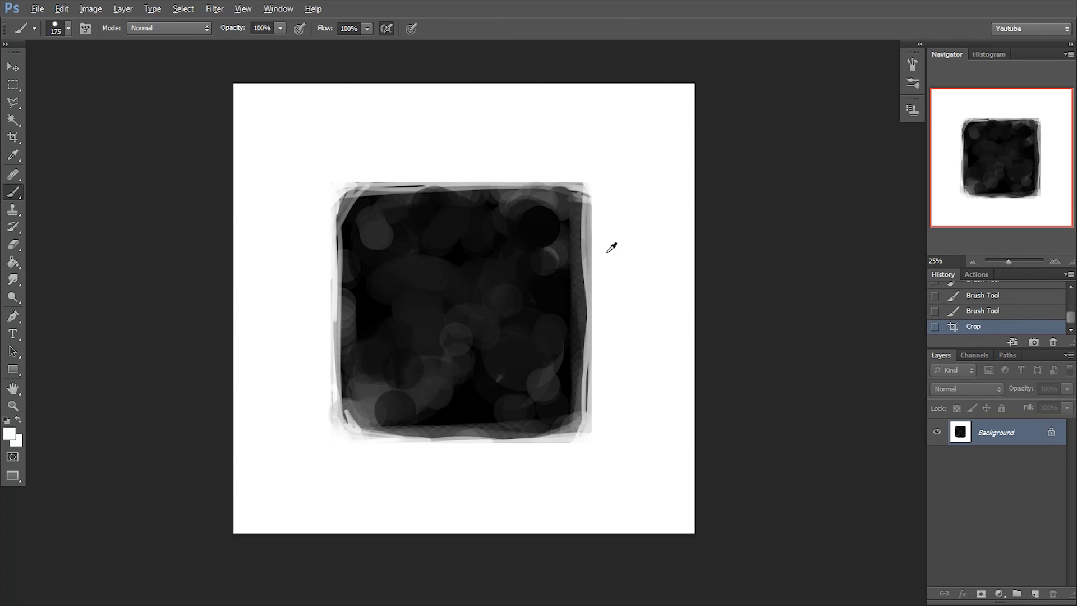
pyautogui.press(']')
pyautogui.press(']')
pyautogui.press(']')
pyautogui.press(']')
pyautogui.press(']')
pyautogui.press(']')
pyautogui.press(']')
pyautogui.moveTo(621, 216)
pyautogui.mouseDown()
pyautogui.moveTo(347, 217)
pyautogui.moveTo(272, 370)
pyautogui.moveTo(522, 373)
pyautogui.mouseUp()
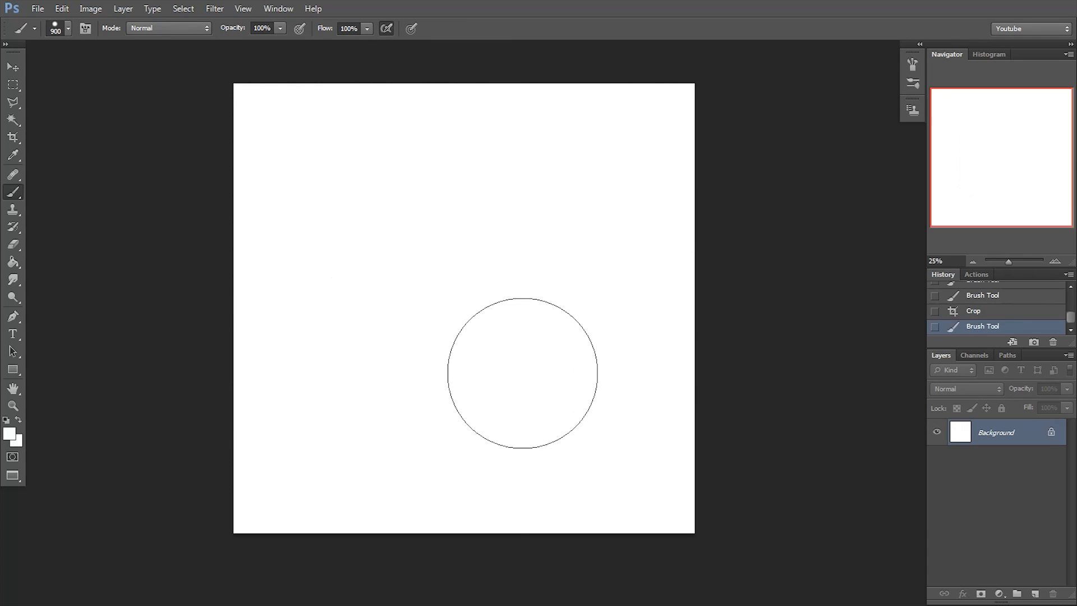
# Choose the 1569 px square brush preset and reset the foreground colour to black
pyautogui.rightClick(386, 225)
pyautogui.scroll(-1, 821, 404)
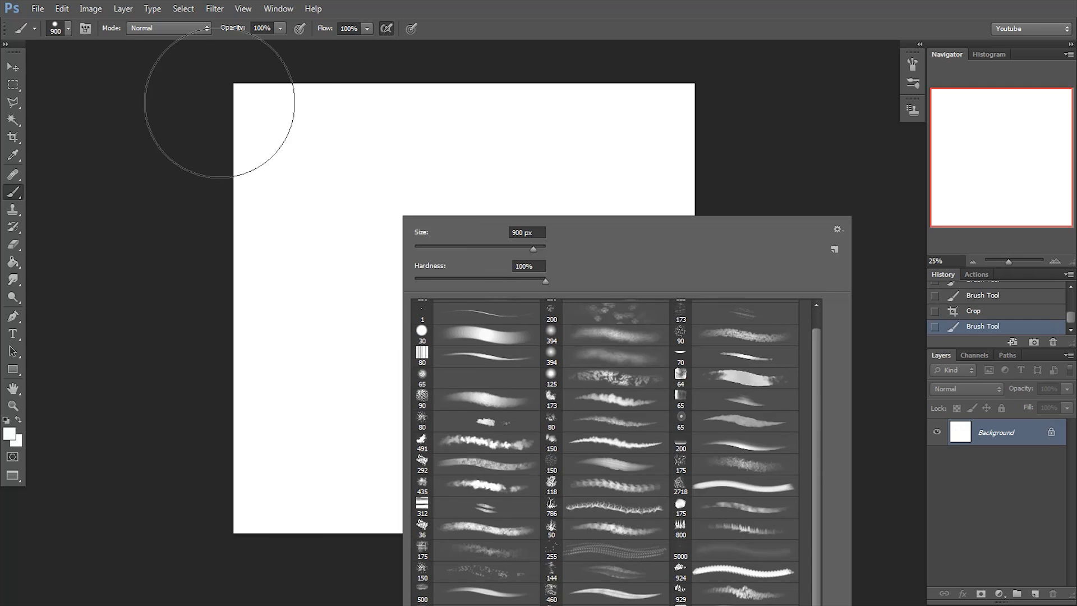
pyautogui.rightClick(194, 91)
pyautogui.rightClick(341, 88)
pyautogui.rightClick(286, 97)
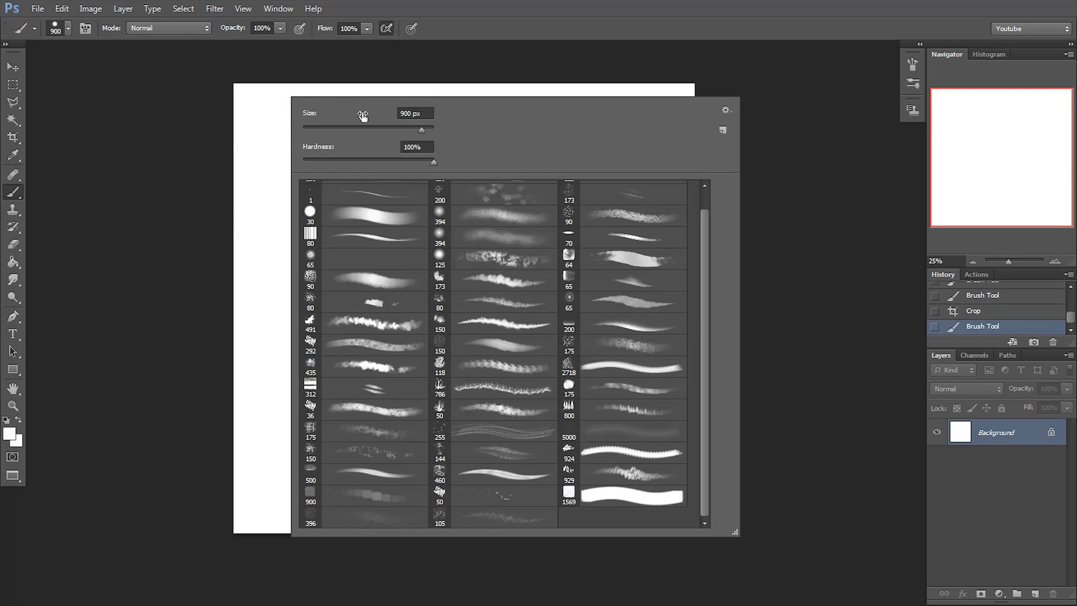
pyautogui.doubleClick(648, 500)
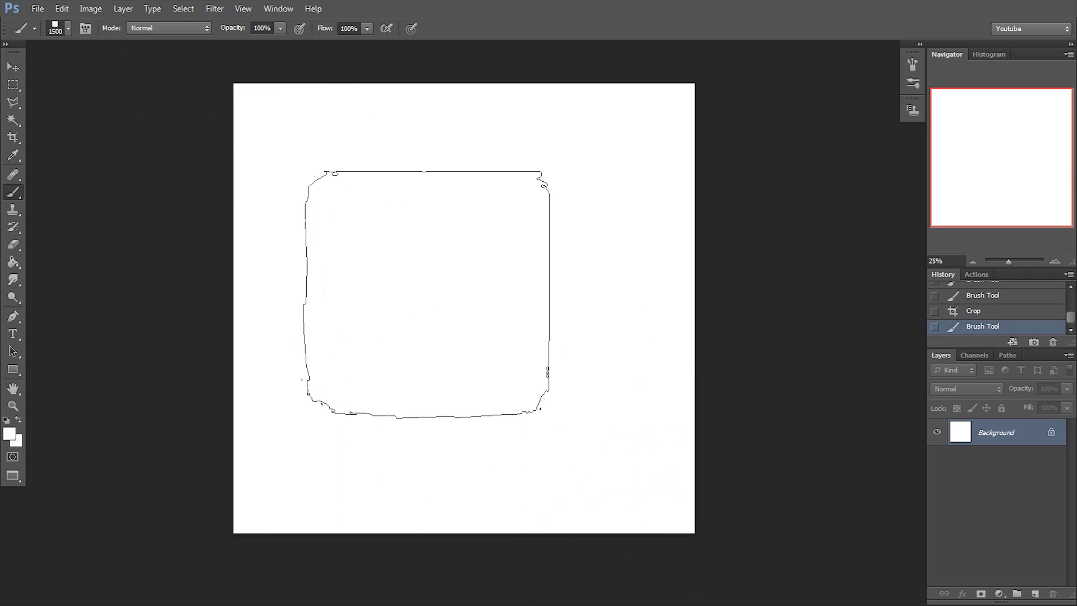
pyautogui.click(5, 419)
# Stamp several large single dabs of the square brush as a test and undo them all
pyautogui.press('[')
pyautogui.press('[')
pyautogui.click(385, 228)
pyautogui.hotkey('ctrl', 'z')
pyautogui.press(']')
pyautogui.press(']')
pyautogui.press(']')
pyautogui.press(']')
pyautogui.press(']')
pyautogui.press(']')
pyautogui.click(364, 223)
pyautogui.click(572, 227)
pyautogui.click(508, 396)
pyautogui.hotkey('ctrl', 'alt', 'z')
pyautogui.hotkey('ctrl', 'alt', 'z')
pyautogui.hotkey('ctrl', 'alt', 'z')
# Reduce the square brush to 200 px and try two diagonal test strokes, undoing each one
pyautogui.press('[')
pyautogui.press('[')
pyautogui.press('[')
pyautogui.press('[')
pyautogui.press('[')
pyautogui.press('[')
pyautogui.press('[')
pyautogui.press('[')
pyautogui.press('[')
pyautogui.moveTo(316, 203)
pyautogui.mouseDown()
pyautogui.moveTo(415, 213)
pyautogui.moveTo(574, 216)
pyautogui.moveTo(494, 337)
pyautogui.mouseUp()
pyautogui.hotkey('ctrl', 'z')
pyautogui.moveTo(337, 255)
pyautogui.mouseDown()
pyautogui.moveTo(416, 276)
pyautogui.moveTo(457, 329)
pyautogui.mouseUp()
pyautogui.hotkey('ctrl', 'z')
# Open the brush settings, set the tip spacing to 15%, and test a stroke before undoing it
pyautogui.press('F5')
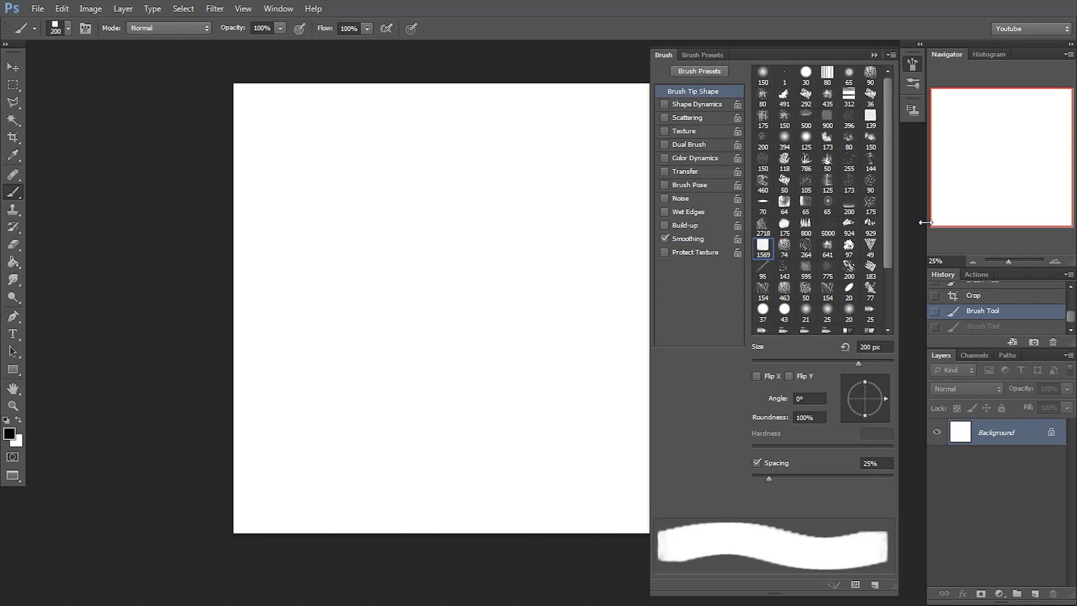
pyautogui.press('space')
pyautogui.moveTo(455, 303); pyautogui.dragTo(339, 303)
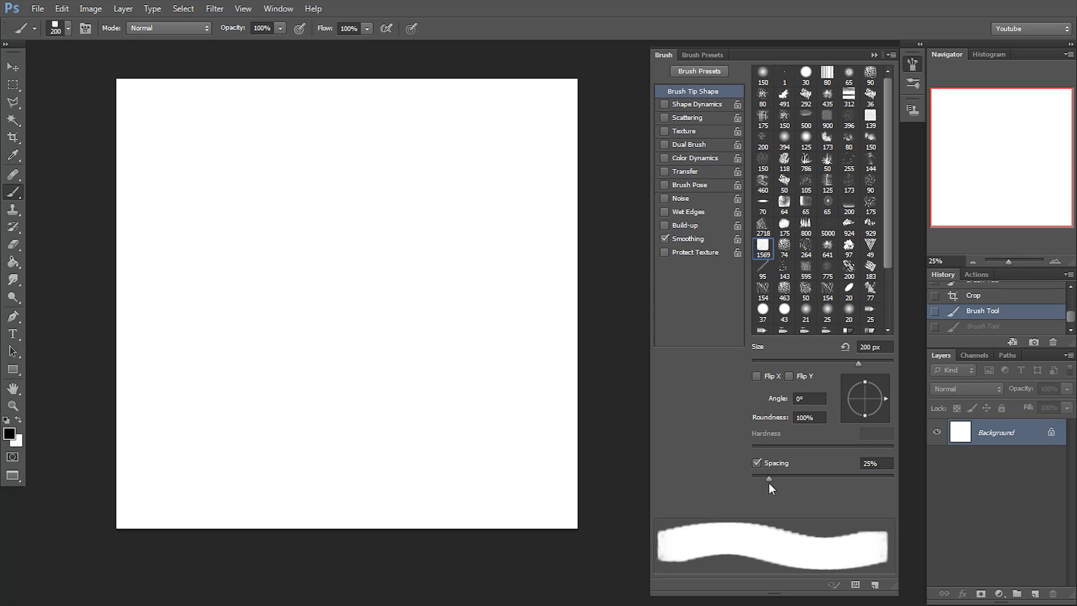
pyautogui.moveTo(769, 481)
pyautogui.mouseDown()
pyautogui.moveTo(851, 481)
pyautogui.moveTo(761, 479)
pyautogui.mouseUp()
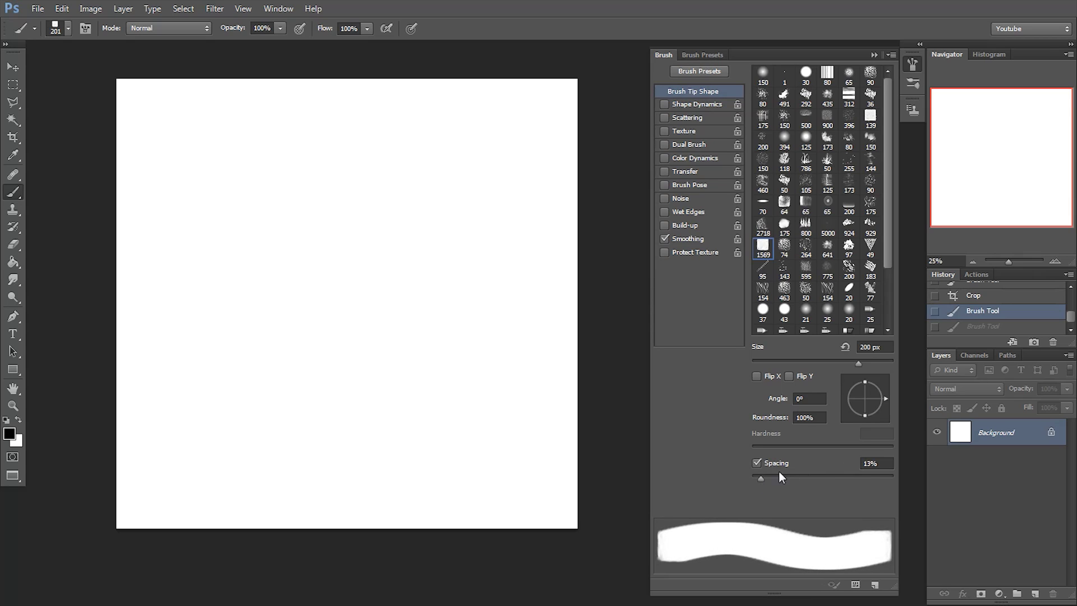
pyautogui.click(875, 463)
pyautogui.moveTo(367, 267)
pyautogui.mouseDown()
pyautogui.moveTo(353, 270)
pyautogui.moveTo(546, 216)
pyautogui.moveTo(429, 435)
pyautogui.mouseUp()
pyautogui.hotkey('ctrl', 'z')
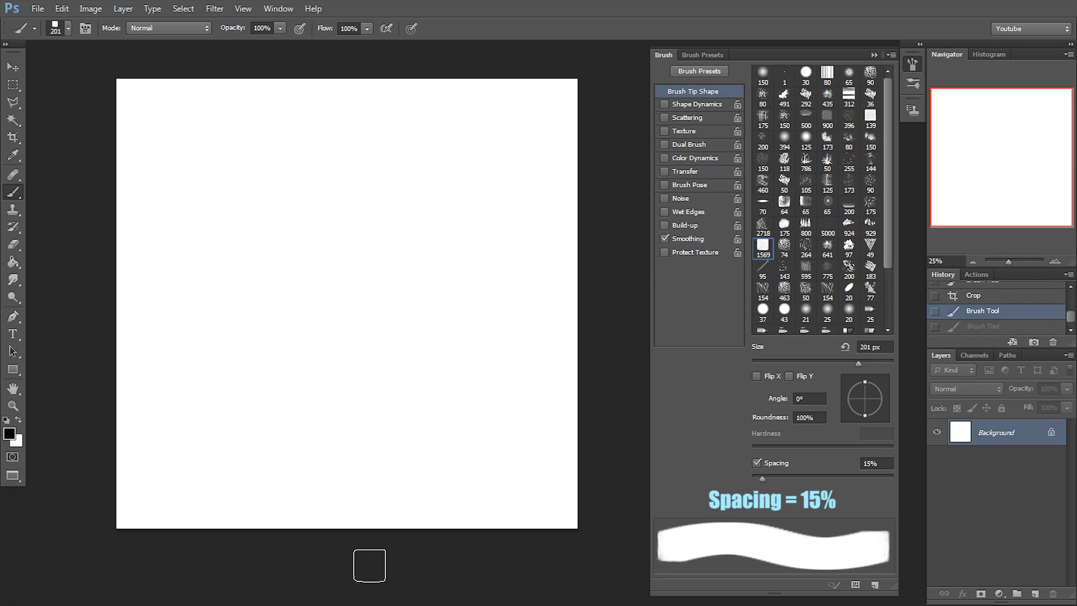
# Enable Shape Dynamics for the brush and set the minimum diameter to 80%
pyautogui.click(682, 104)
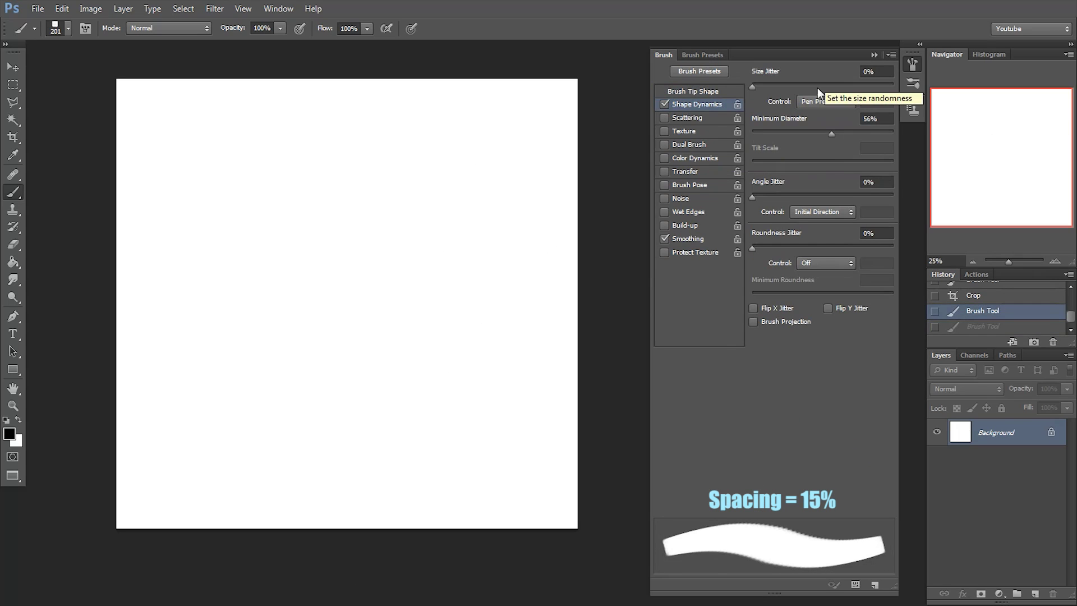
pyautogui.moveTo(831, 134); pyautogui.dragTo(865, 136)
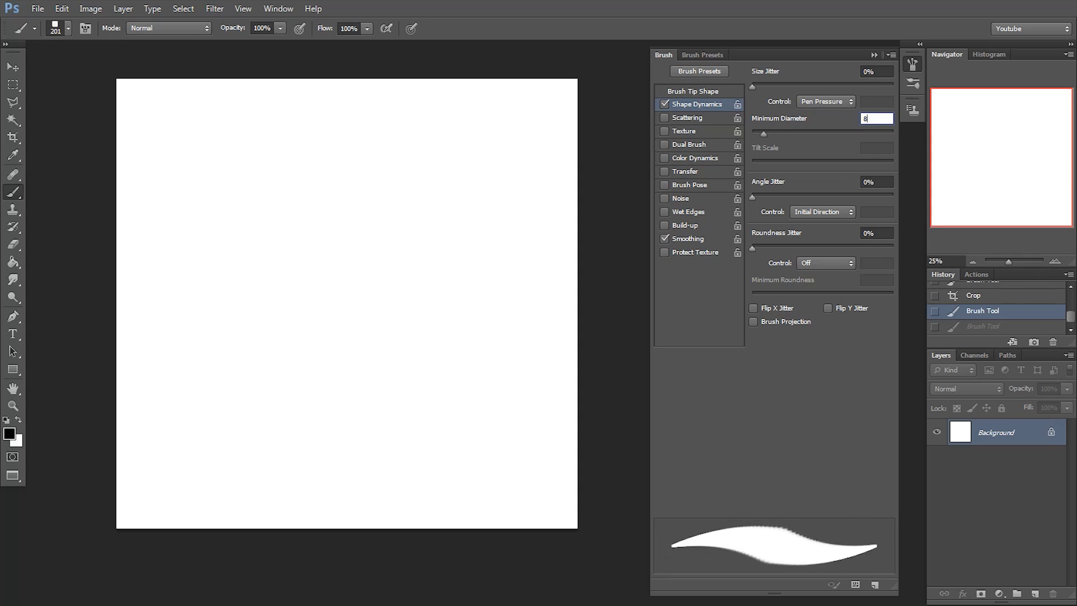
pyautogui.write('80')
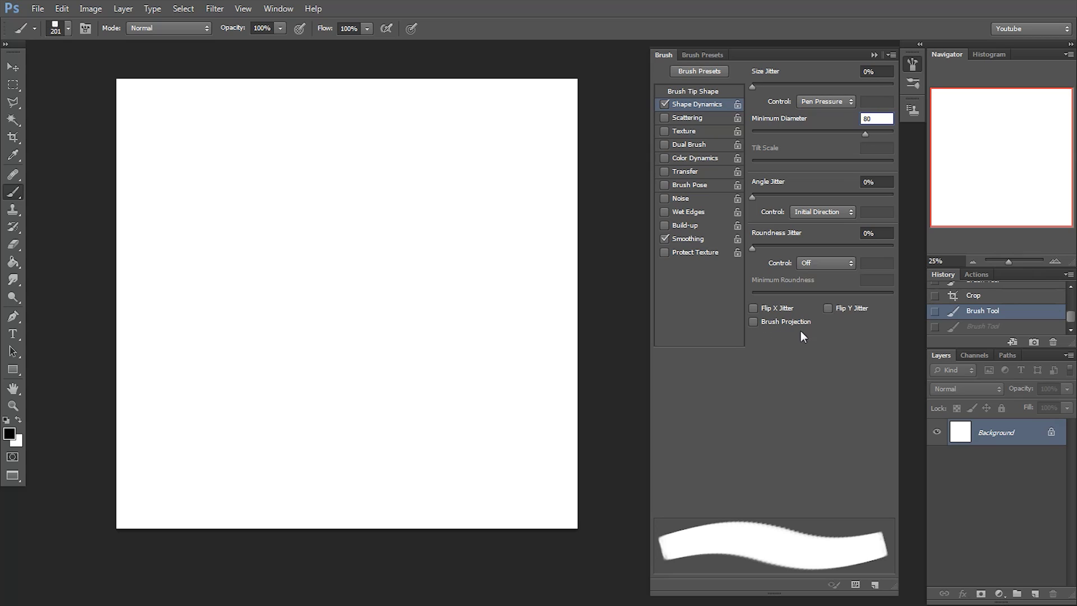
# Preview Scattering and turn it off again, and enable Transfer with opacity and flow controlled by Pen Pressure
pyautogui.click(691, 119)
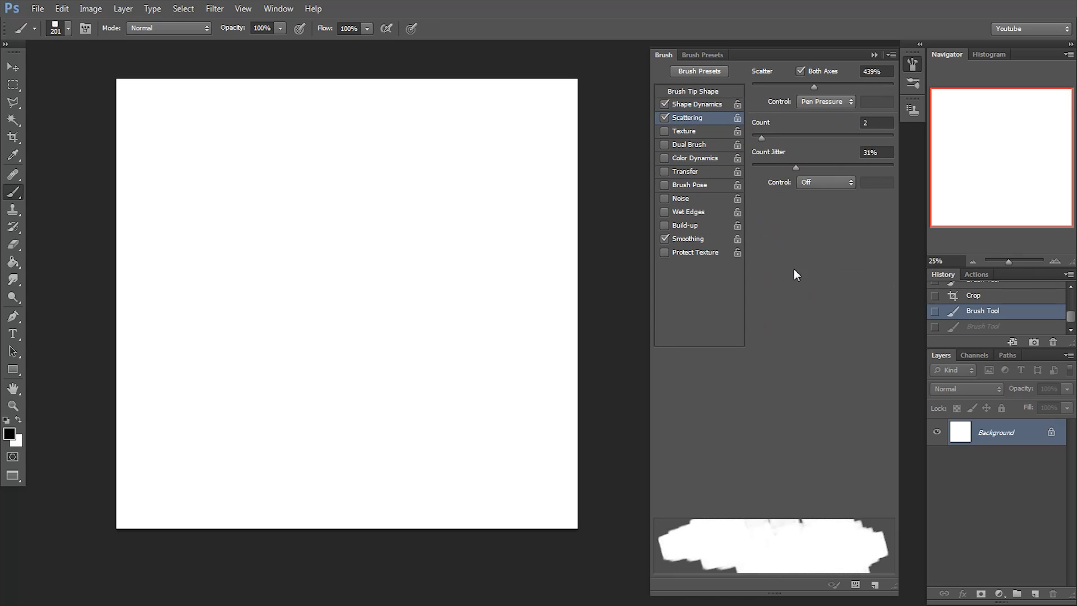
pyautogui.click(665, 118)
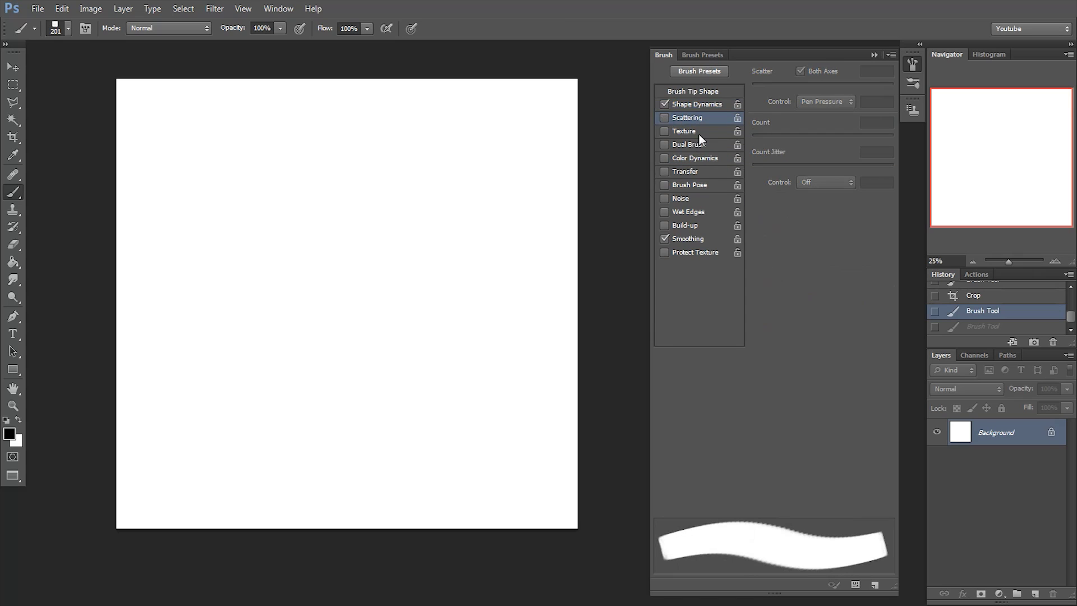
pyautogui.click(689, 172)
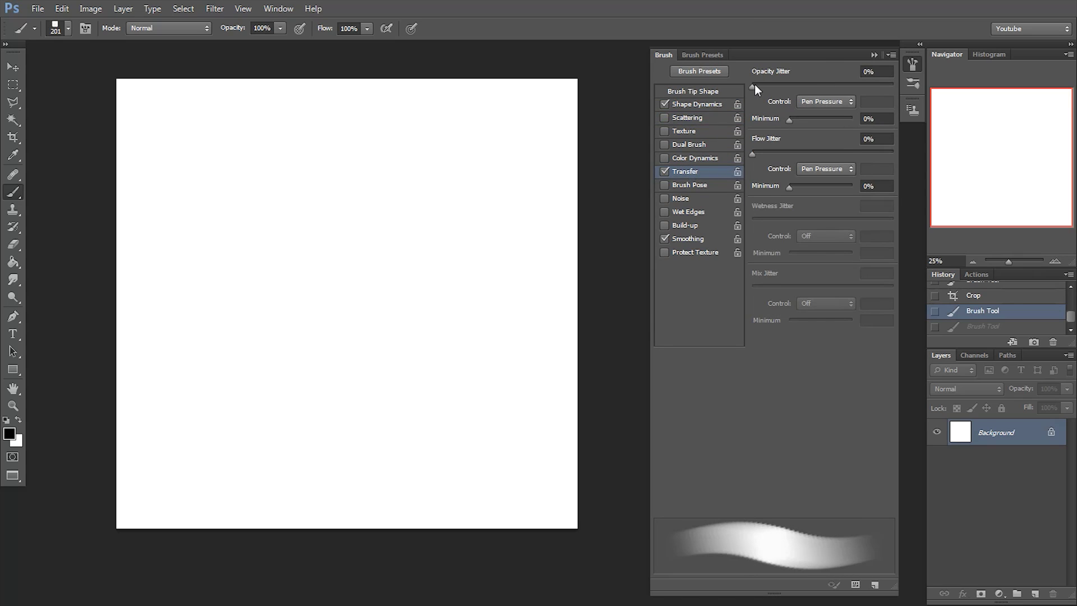
pyautogui.moveTo(755, 86)
pyautogui.mouseDown()
pyautogui.moveTo(878, 84)
pyautogui.moveTo(752, 86)
pyautogui.mouseUp()
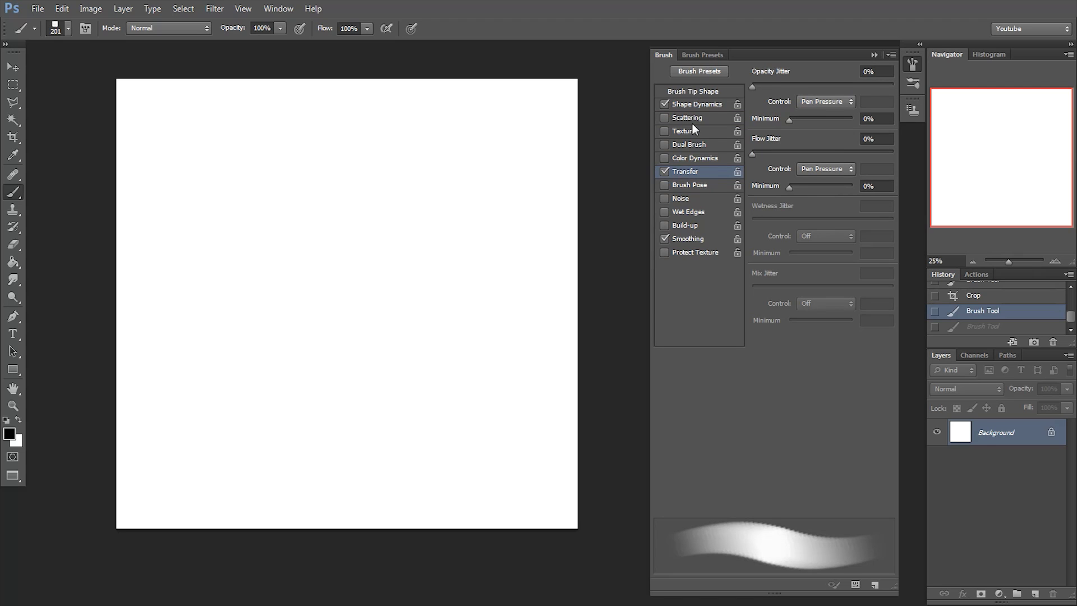
pyautogui.click(847, 101)
pyautogui.click(846, 170)
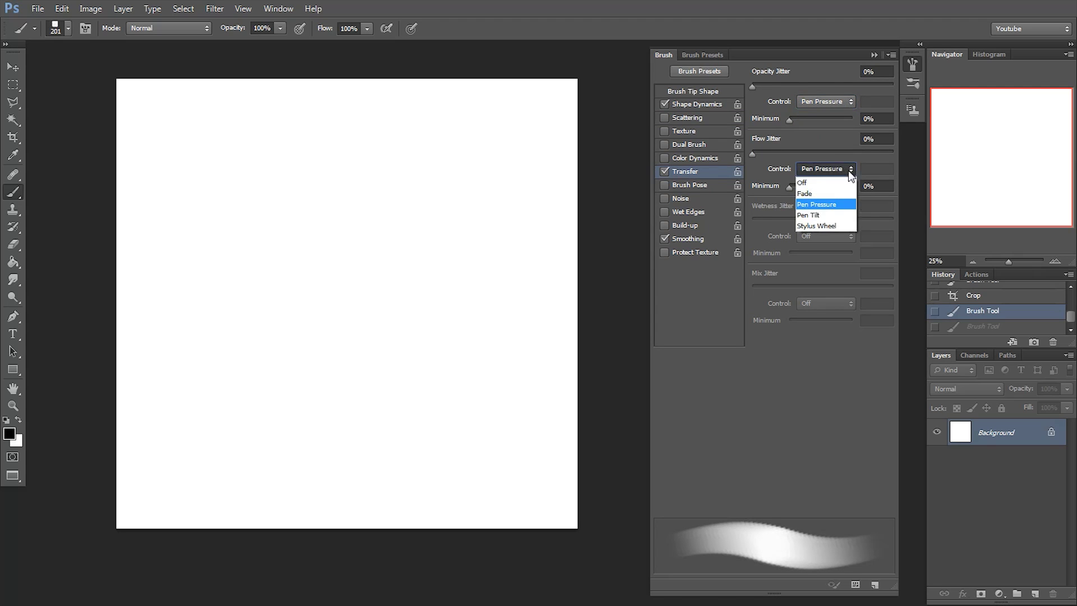
pyautogui.click(825, 204)
# Try overlapping black strokes with the 201 px brush in the canvas's upper half and undo them
pyautogui.moveTo(277, 227)
pyautogui.mouseDown()
pyautogui.moveTo(394, 236)
pyautogui.moveTo(452, 303)
pyautogui.mouseUp()
pyautogui.moveTo(317, 169)
pyautogui.mouseDown()
pyautogui.moveTo(349, 193)
pyautogui.moveTo(530, 170)
pyautogui.mouseUp()
pyautogui.moveTo(512, 115)
pyautogui.mouseDown()
pyautogui.moveTo(540, 133)
pyautogui.moveTo(480, 383)
pyautogui.mouseUp()
pyautogui.hotkey('ctrl', 'alt', 'z')
pyautogui.hotkey('ctrl', 'alt', 'z')
pyautogui.hotkey('ctrl', 'alt', 'z')
# Enlarge the brush to 700 px, test a stroke and a single dab, and undo both
pyautogui.press(']')
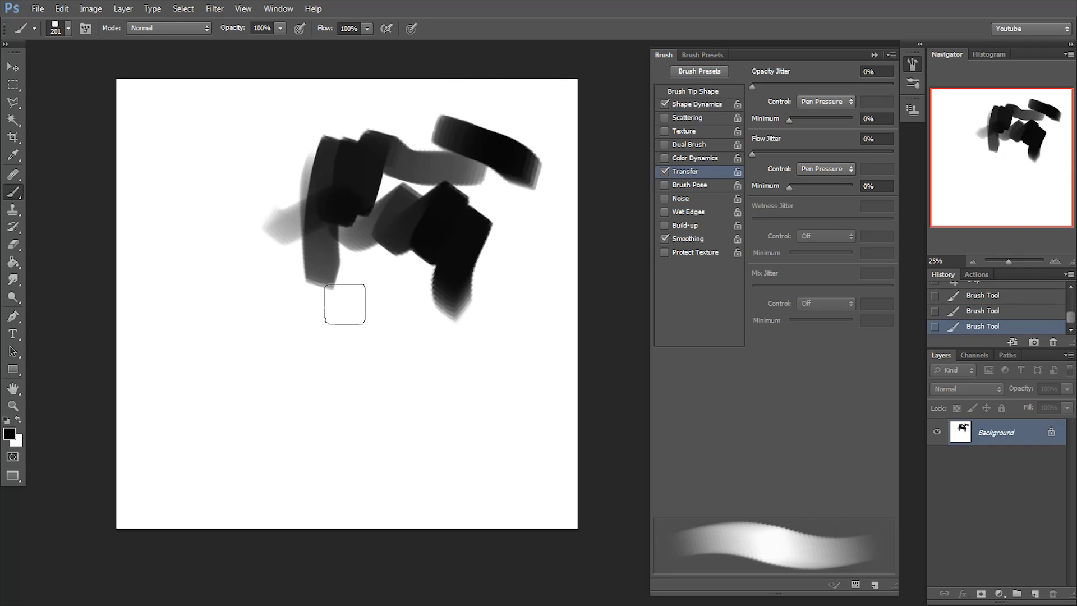
pyautogui.press(']')
pyautogui.press(']')
pyautogui.press(']')
pyautogui.press(']')
pyautogui.press(']')
pyautogui.press(']')
pyautogui.moveTo(185, 216)
pyautogui.mouseDown()
pyautogui.moveTo(296, 229)
pyautogui.moveTo(317, 269)
pyautogui.mouseUp()
pyautogui.hotkey('ctrl', 'alt', 'z')
pyautogui.click(336, 205)
pyautogui.hotkey('ctrl', 'alt', 'z')
# Shrink the brush and paint overlapping black and grey test strokes across the canvas's upper part
pyautogui.press('[')
pyautogui.press('[')
pyautogui.press('[')
pyautogui.press('[')
pyautogui.press('[')
pyautogui.press('[')
pyautogui.press('[')
pyautogui.press('[')
pyautogui.press('[')
pyautogui.press('[')
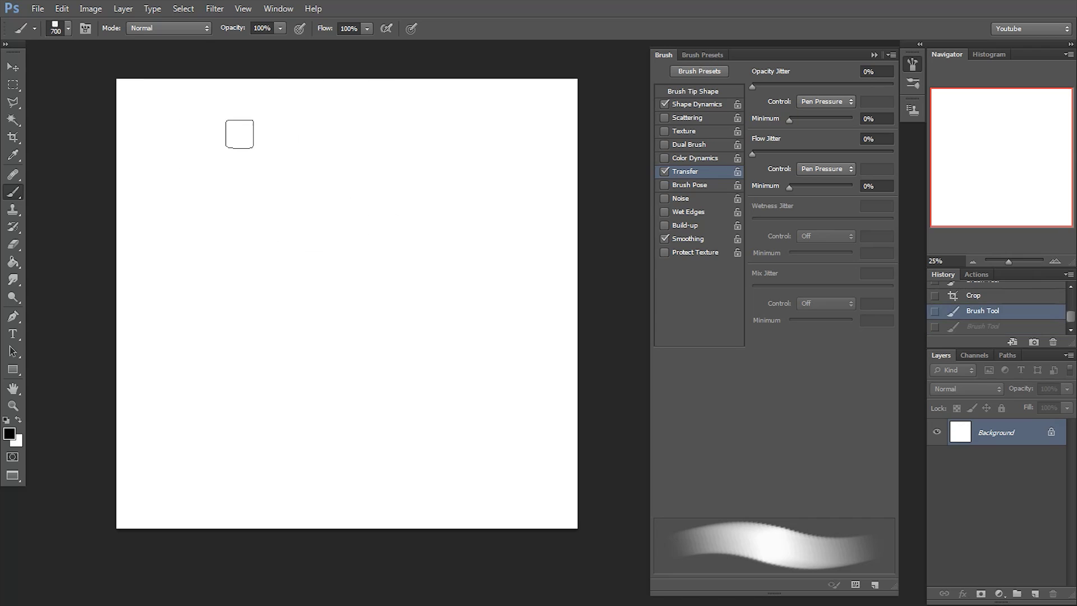
pyautogui.moveTo(240, 134)
pyautogui.mouseDown()
pyautogui.moveTo(283, 149)
pyautogui.moveTo(291, 225)
pyautogui.mouseUp()
pyautogui.moveTo(289, 233)
pyautogui.mouseDown()
pyautogui.moveTo(338, 105)
pyautogui.moveTo(373, 177)
pyautogui.moveTo(354, 270)
pyautogui.mouseUp()
pyautogui.moveTo(409, 96)
pyautogui.mouseDown()
pyautogui.moveTo(409, 271)
pyautogui.moveTo(443, 270)
pyautogui.mouseUp()
pyautogui.moveTo(447, 115)
pyautogui.mouseDown()
pyautogui.moveTo(456, 244)
pyautogui.moveTo(412, 272)
pyautogui.moveTo(445, 120)
pyautogui.moveTo(329, 243)
pyautogui.moveTo(279, 397)
pyautogui.moveTo(399, 199)
pyautogui.mouseUp()
# Streak sampled white over the black strokes and paint overlapping red strokes across the middle at 200 px
pyautogui.keyDown('alt'); pyautogui.click(491, 157); pyautogui.keyUp('alt')
pyautogui.press(']')
pyautogui.click(10, 433)
pyautogui.click(845, 392)
pyautogui.click(993, 382)
pyautogui.moveTo(423, 166)
pyautogui.mouseDown()
pyautogui.moveTo(467, 267)
pyautogui.moveTo(502, 283)
pyautogui.moveTo(526, 360)
pyautogui.mouseUp()
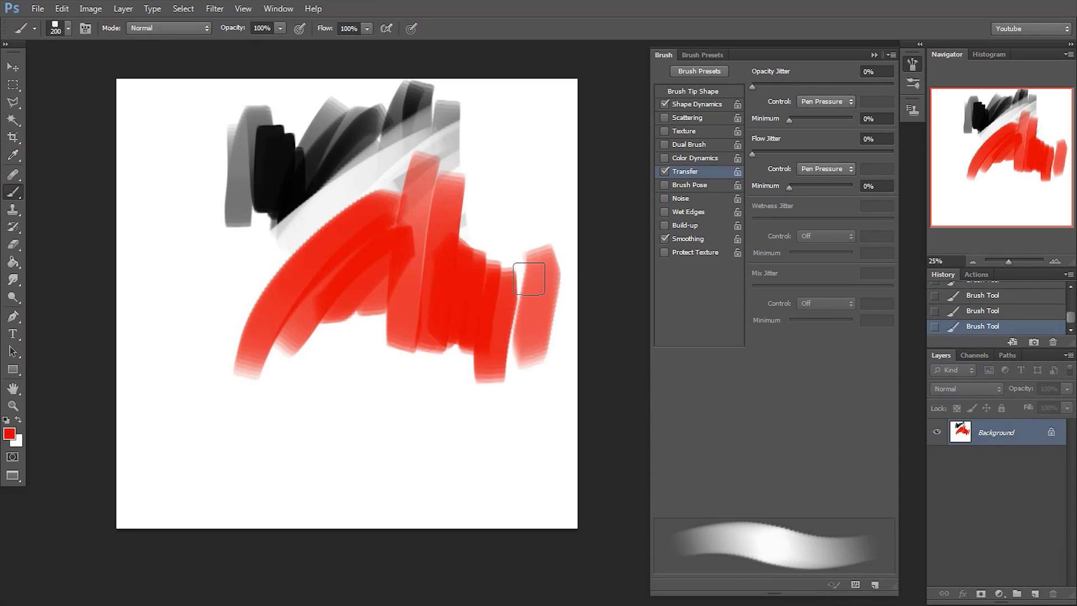
# Fade the lower red strokes with a pale tone and cover the canvas centre with sampled black at 300 px
pyautogui.press(']')
pyautogui.moveTo(523, 287)
pyautogui.mouseDown()
pyautogui.moveTo(361, 361)
pyautogui.moveTo(243, 314)
pyautogui.moveTo(288, 243)
pyautogui.moveTo(360, 230)
pyautogui.mouseUp()
pyautogui.press(']')
pyautogui.press(']')
pyautogui.press(']')
pyautogui.keyDown('alt'); pyautogui.click(276, 180); pyautogui.keyUp('alt')
pyautogui.moveTo(191, 275)
pyautogui.mouseDown()
pyautogui.moveTo(305, 257)
pyautogui.moveTo(414, 420)
pyautogui.mouseUp()
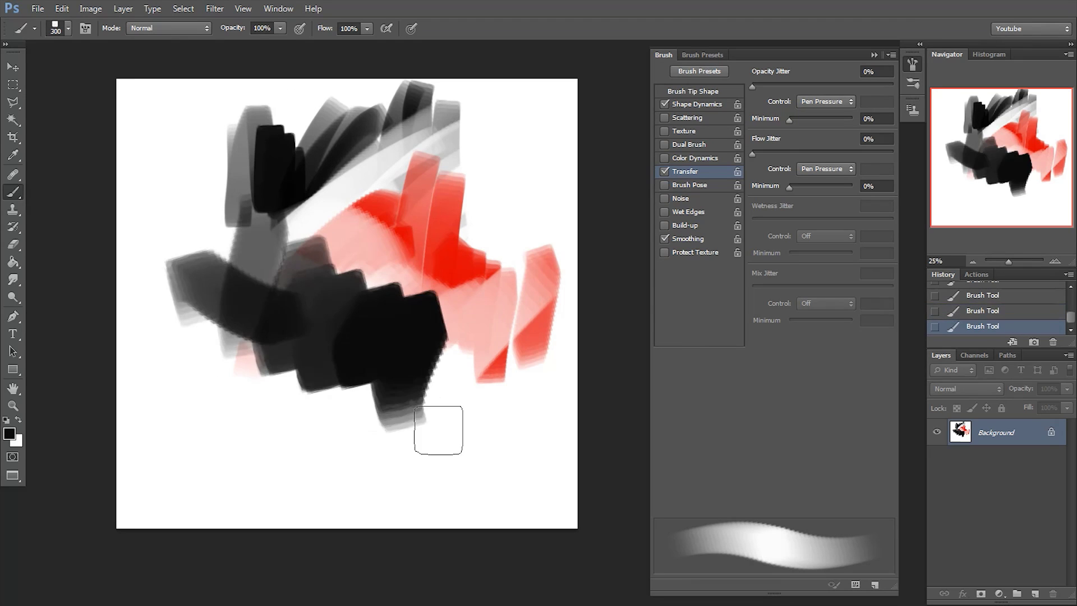
pyautogui.moveTo(220, 376)
pyautogui.mouseDown()
pyautogui.moveTo(439, 380)
pyautogui.moveTo(419, 375)
pyautogui.moveTo(348, 292)
pyautogui.mouseUp()
# Enlarge the brush to 1000 px and save it as a new preset named "SquareBrush" with its size captured
pyautogui.press(']')
pyautogui.press(']')
pyautogui.rightClick(337, 224)
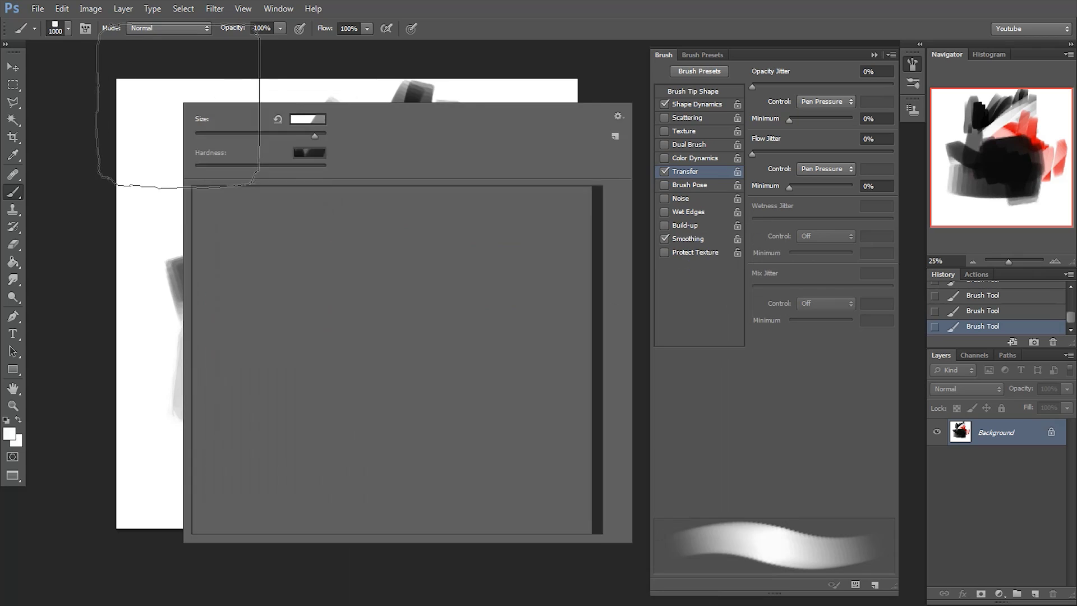
pyautogui.click(618, 116)
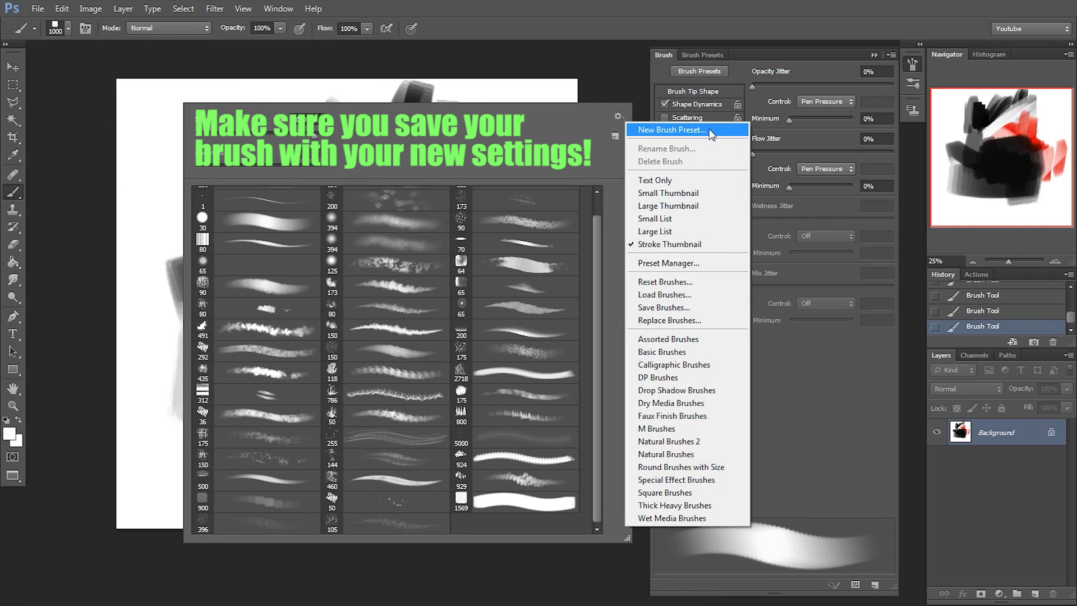
pyautogui.click(709, 131)
pyautogui.write('SquareBrush')
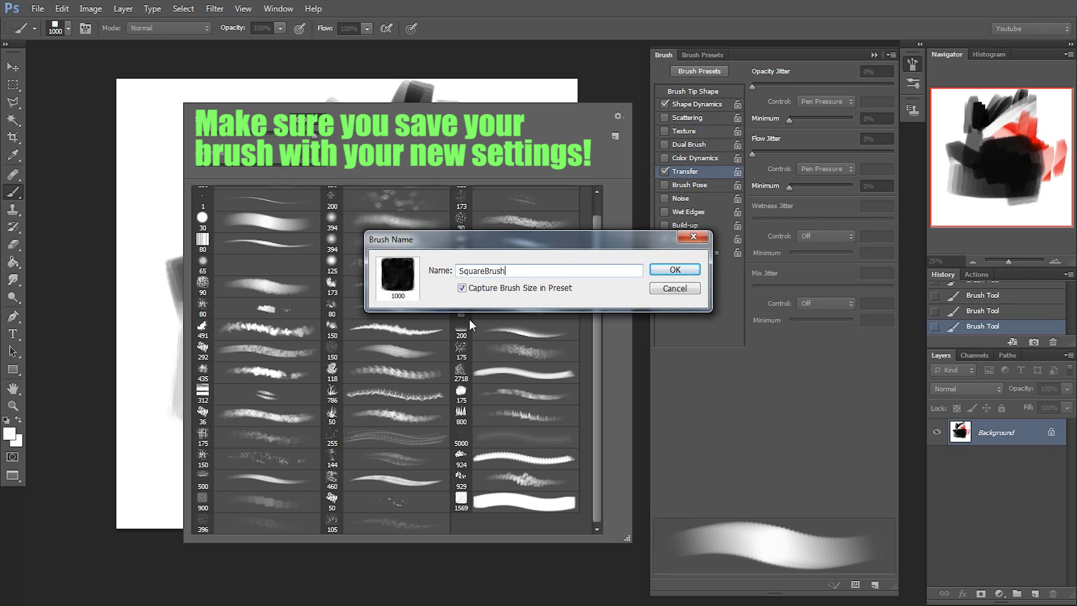
pyautogui.click(675, 270)
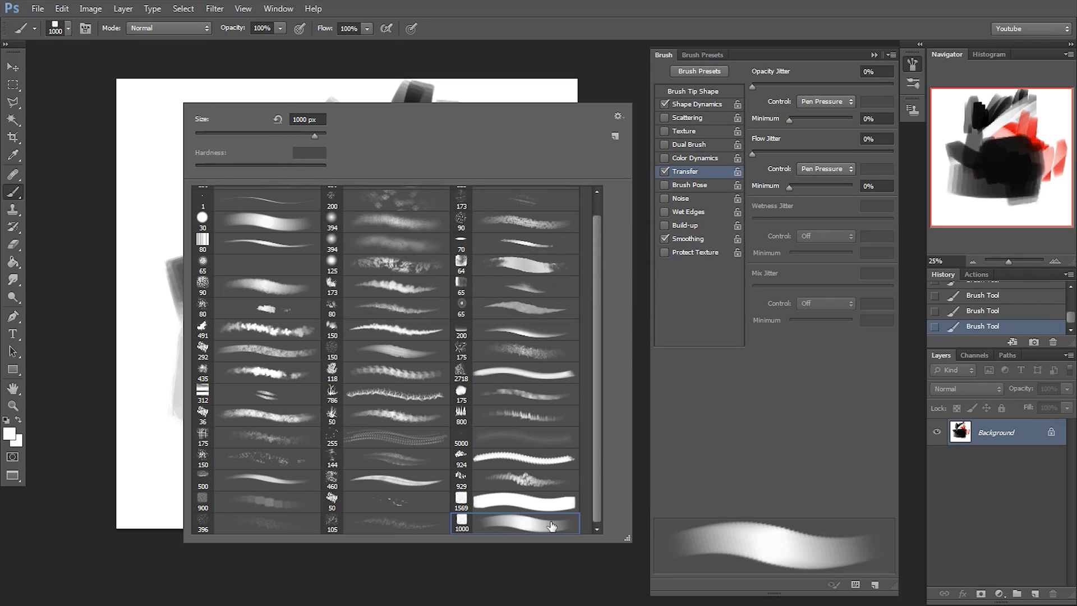
# Delete the original 1569 px square preset from the brush list and close the brush picker
pyautogui.rightClick(531, 505)
pyautogui.click(522, 524)
pyautogui.click(496, 306)
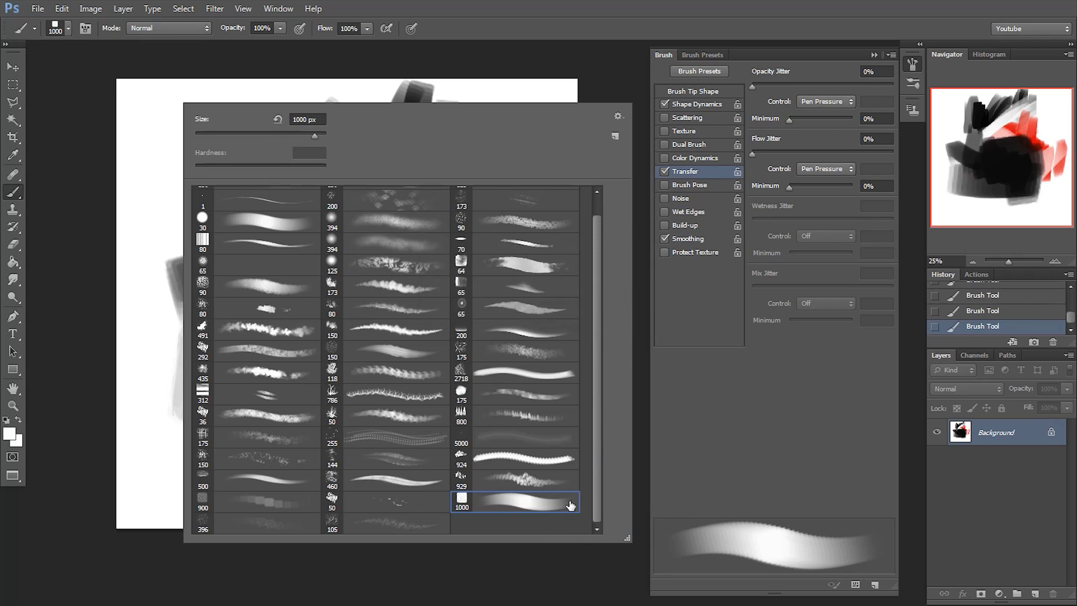
pyautogui.click(462, 544)
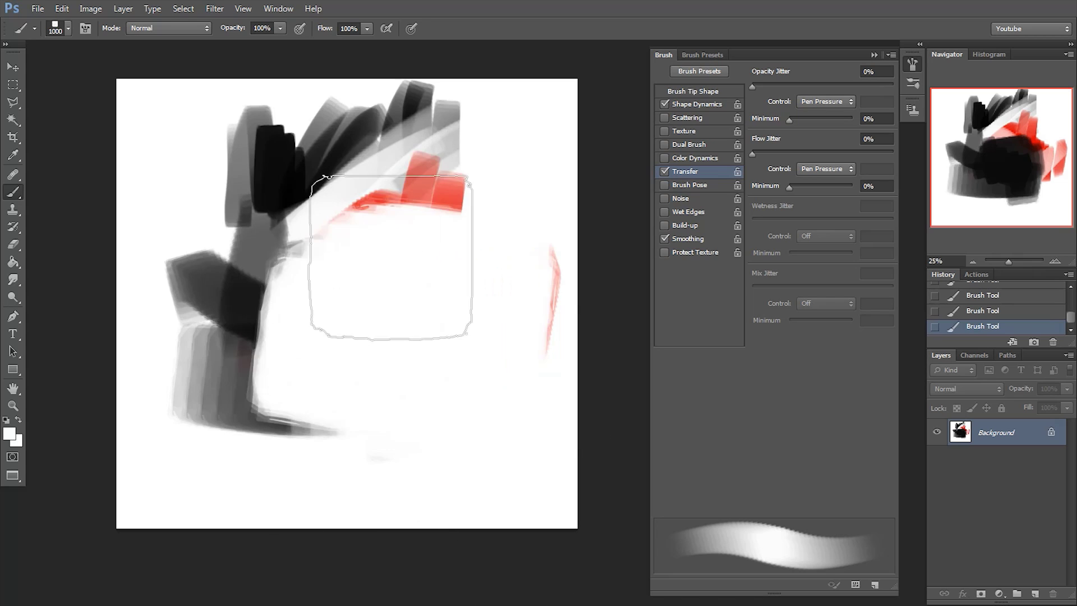